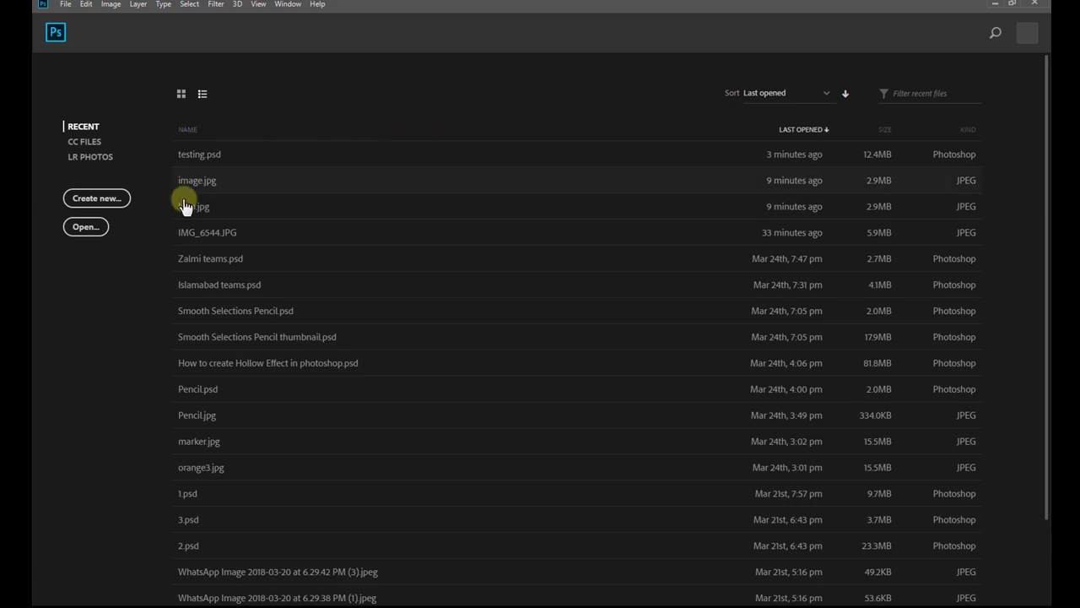
Step: Open the Kremlin night photo image.jpg from the Bokeh Effect input folder
left_click(86, 226)
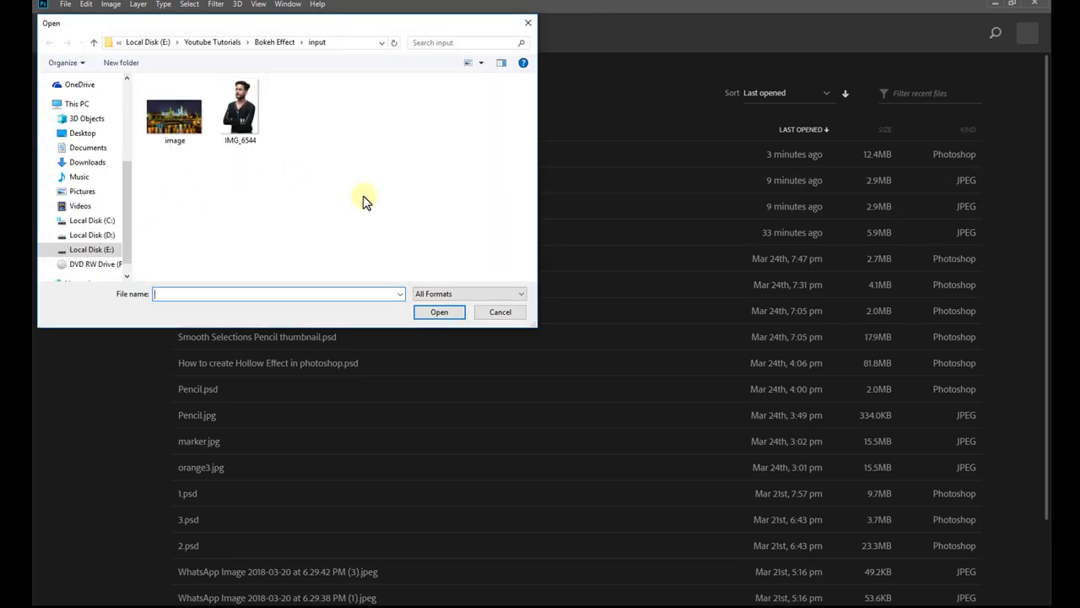
left_click(190, 119)
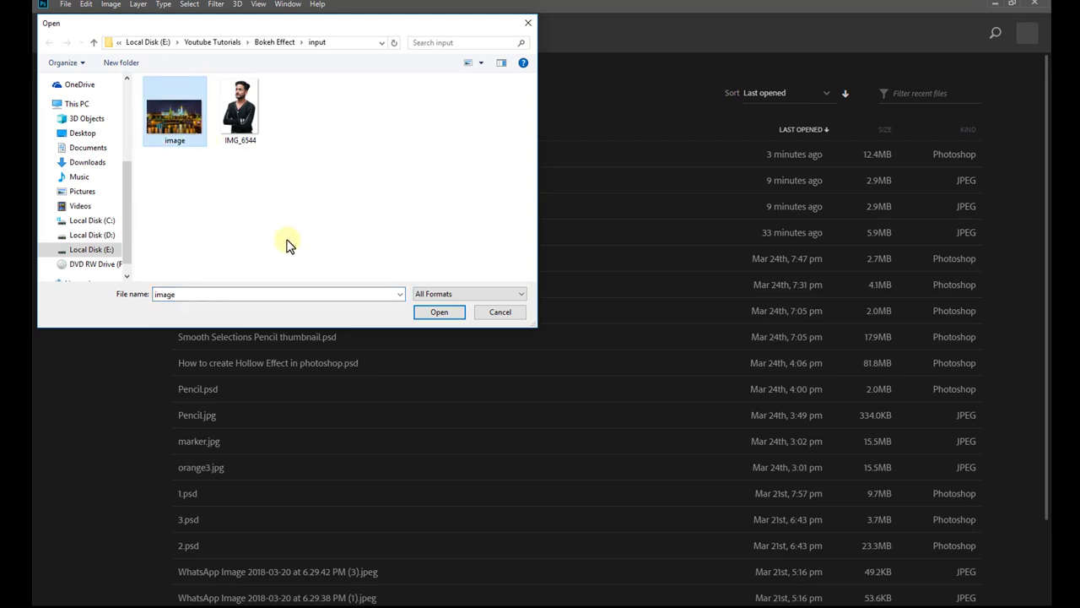
left_click(439, 311)
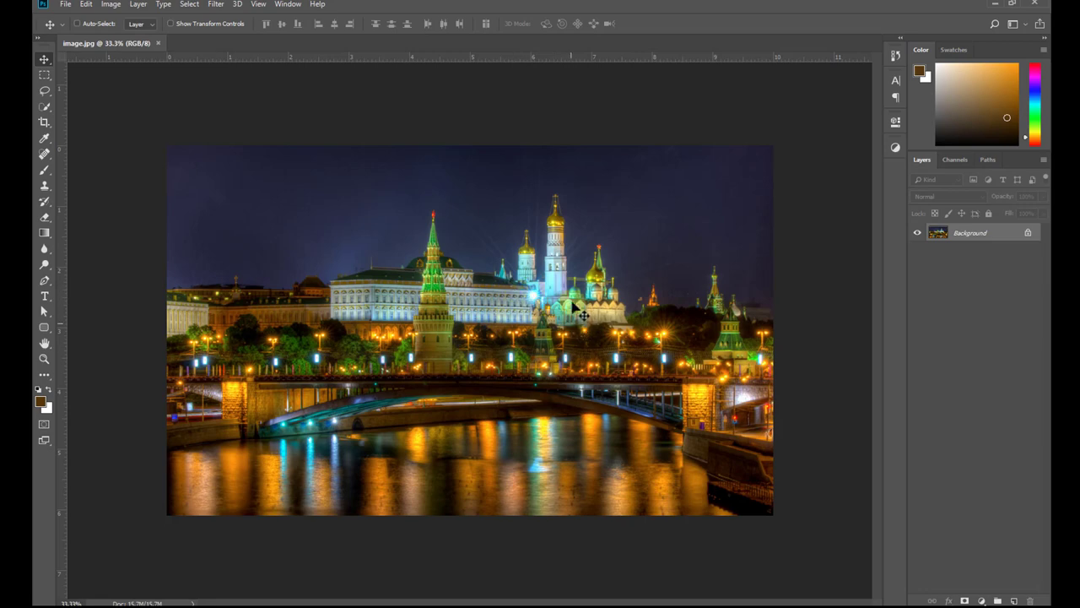
Step: Zoom in, hide the rulers, and duplicate Background into a selected Background copy layer
key("ctrl+plus")
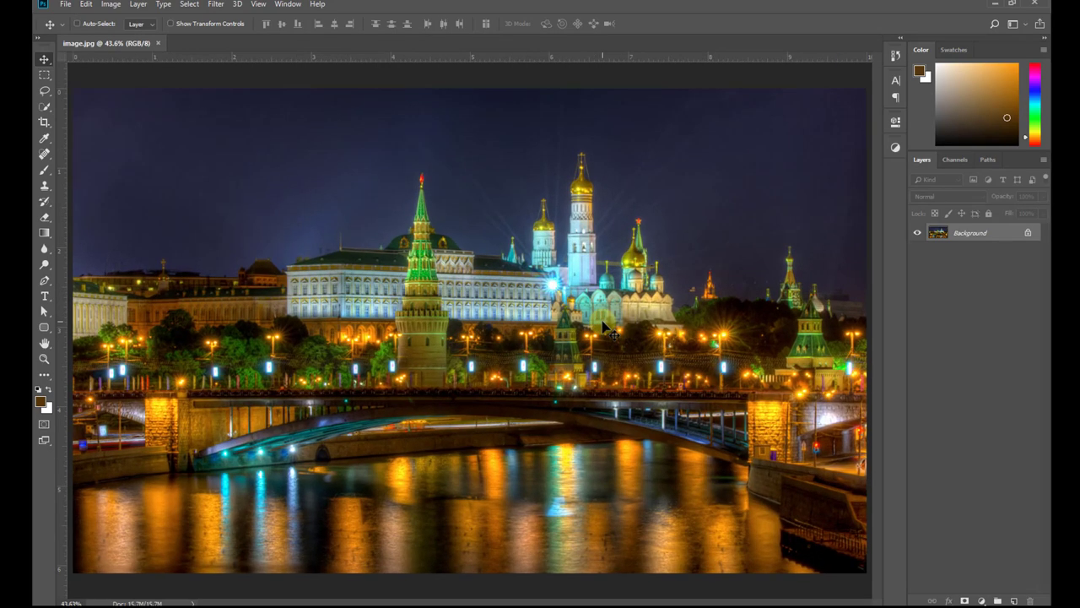
left_click(511, 246)
key("ctrl+r")
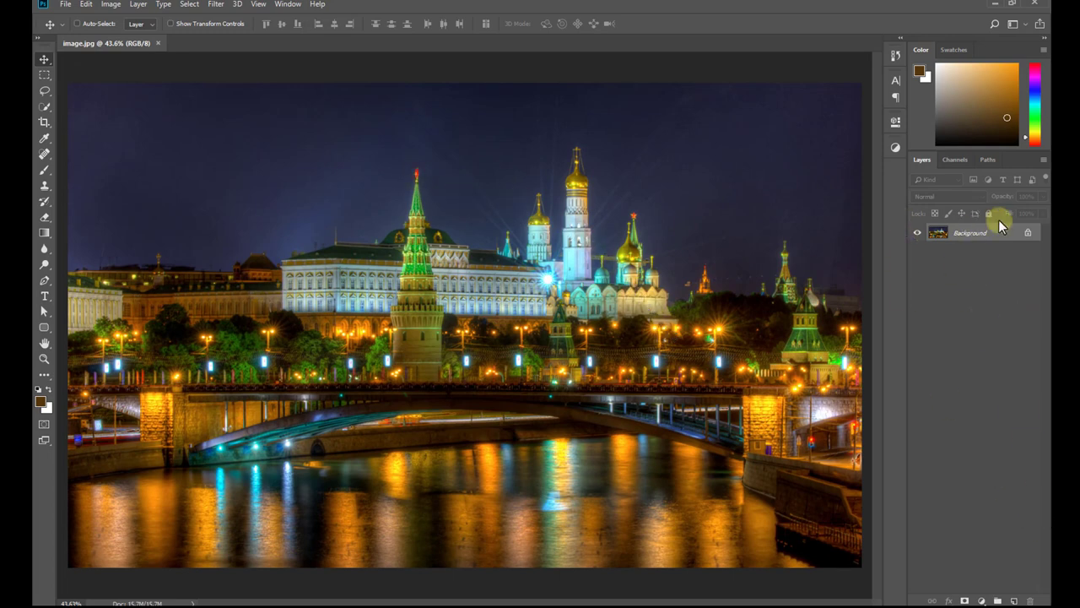
mouse_move(1010, 239)
left_mouse_down()
mouse_move(999, 575)
mouse_move(1013, 579)
mouse_move(1015, 597)
left_mouse_up()
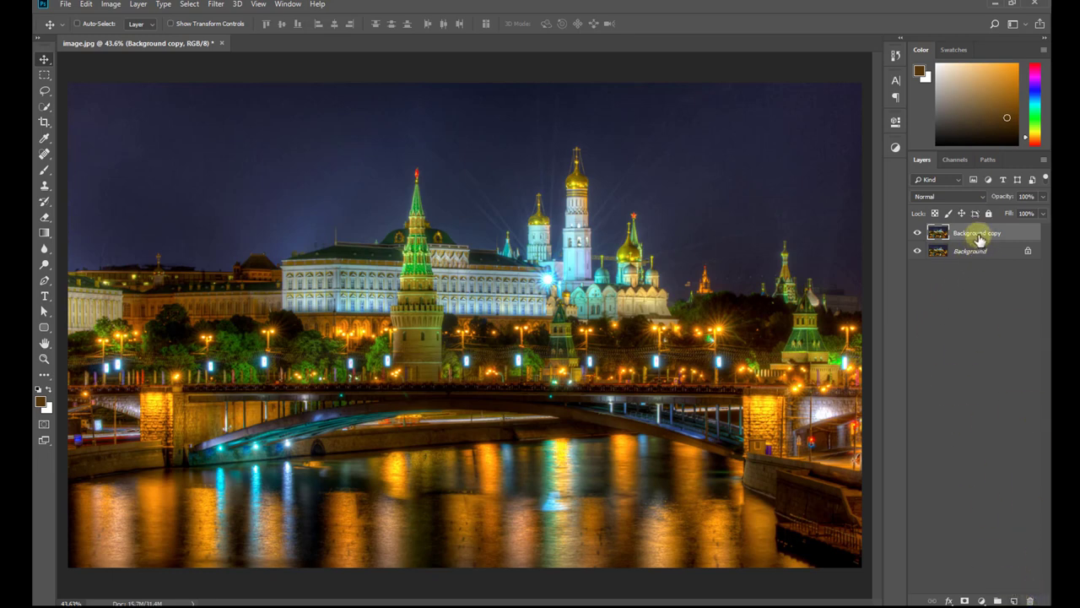
left_click(1008, 294)
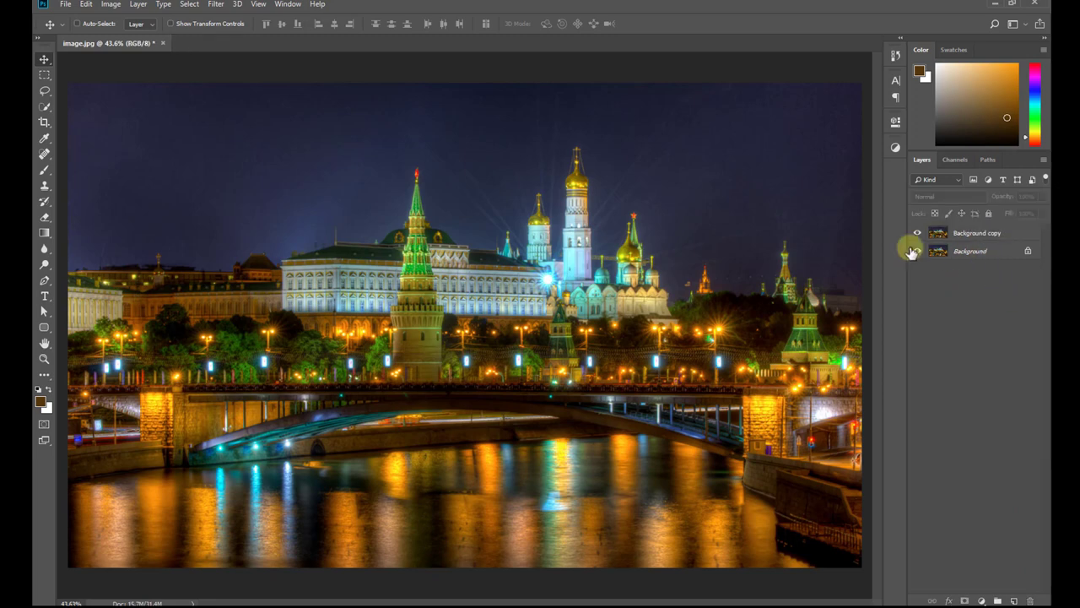
left_click(998, 234)
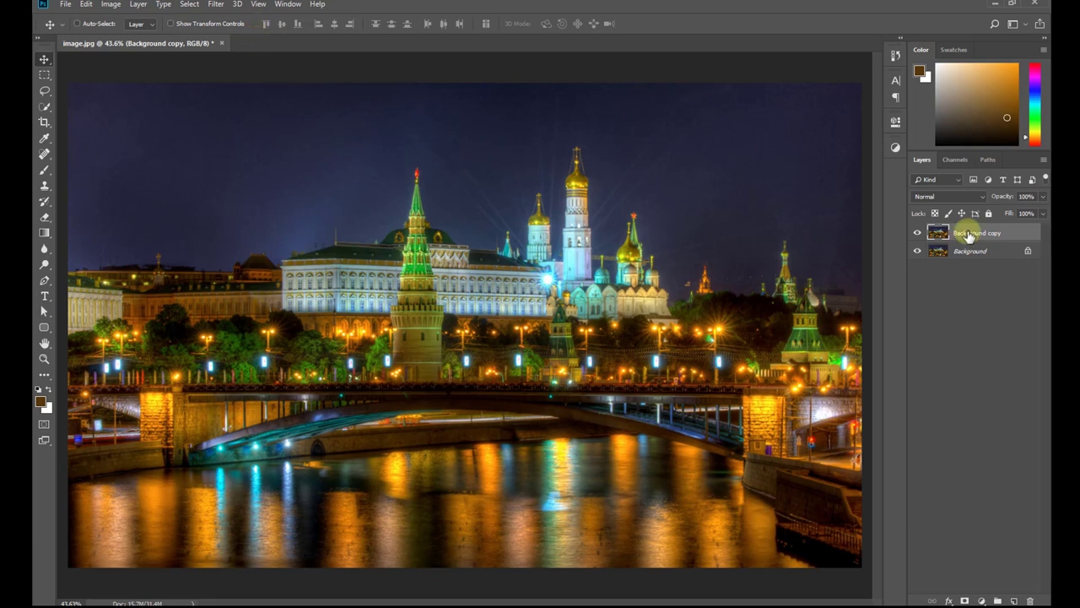
left_click(216, 5)
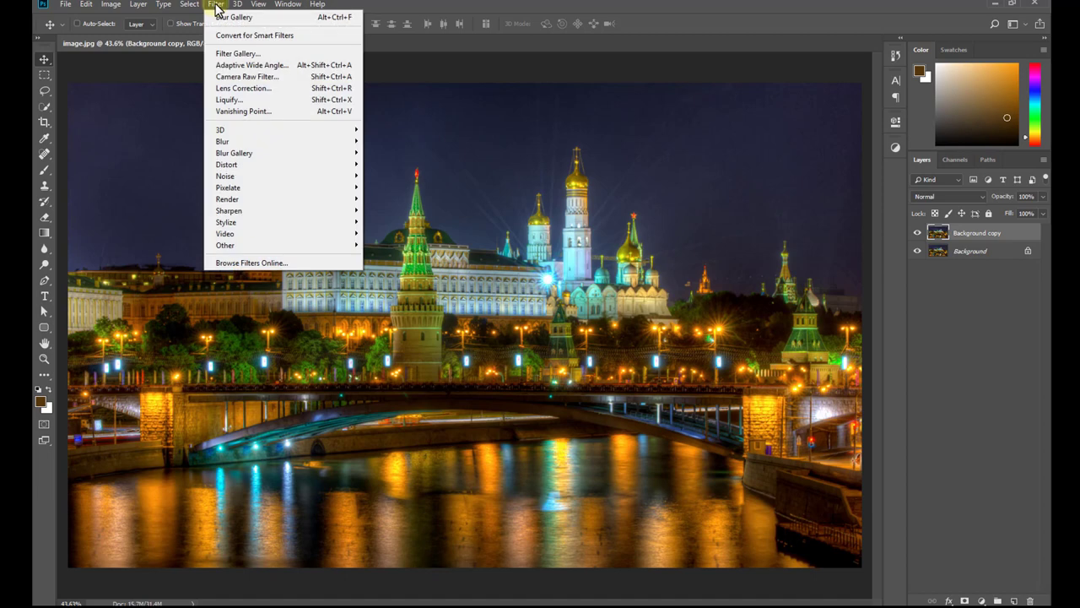
mouse_move(235, 153)
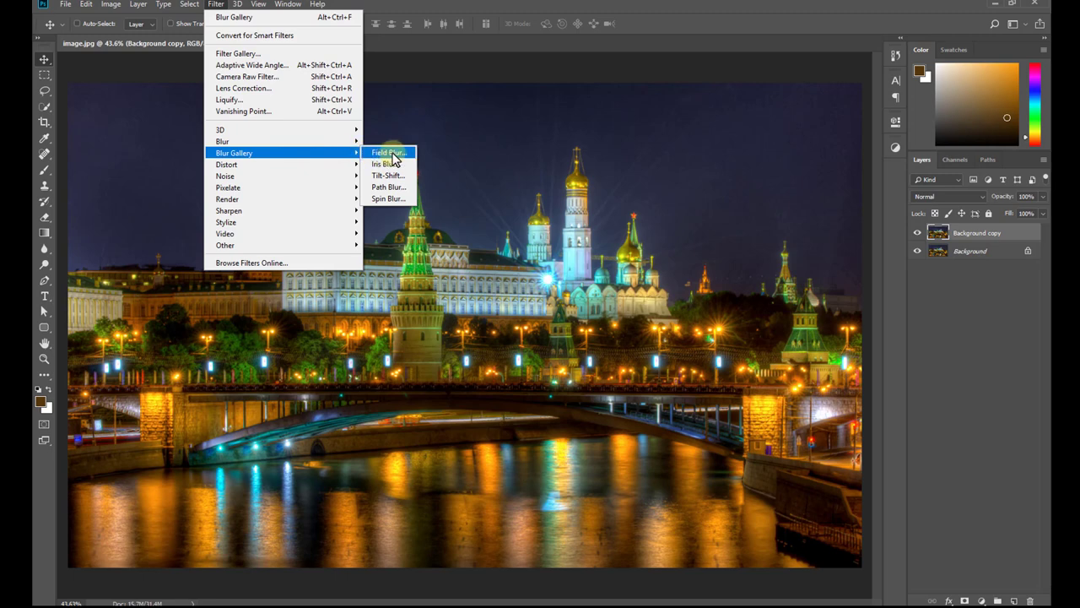
left_click(390, 154)
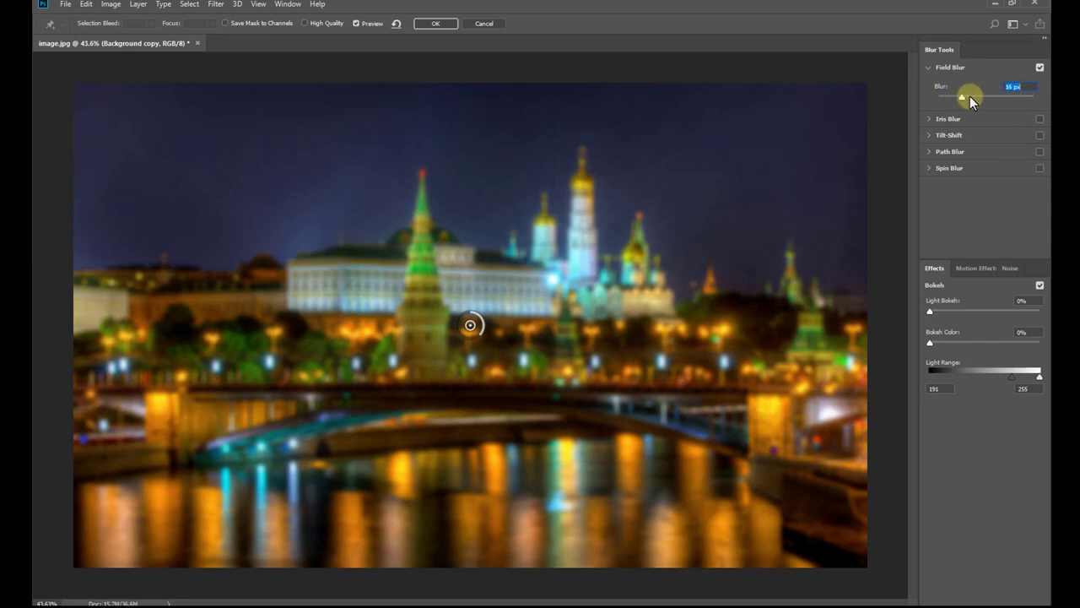
left_click_drag(970, 96, 979, 98)
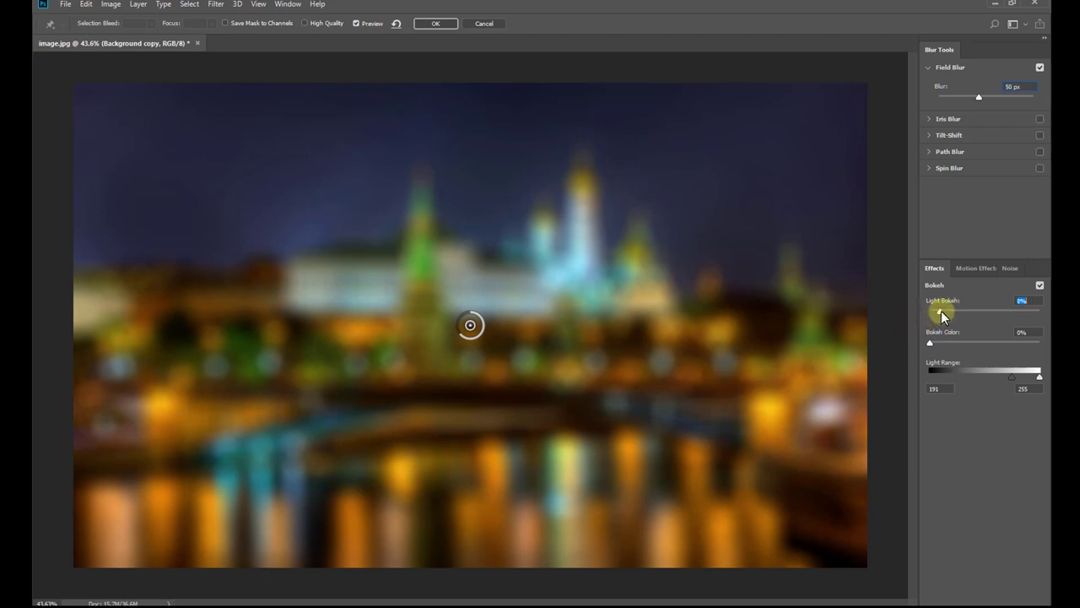
mouse_move(949, 310)
left_mouse_down()
mouse_move(986, 311)
mouse_move(977, 319)
left_mouse_up()
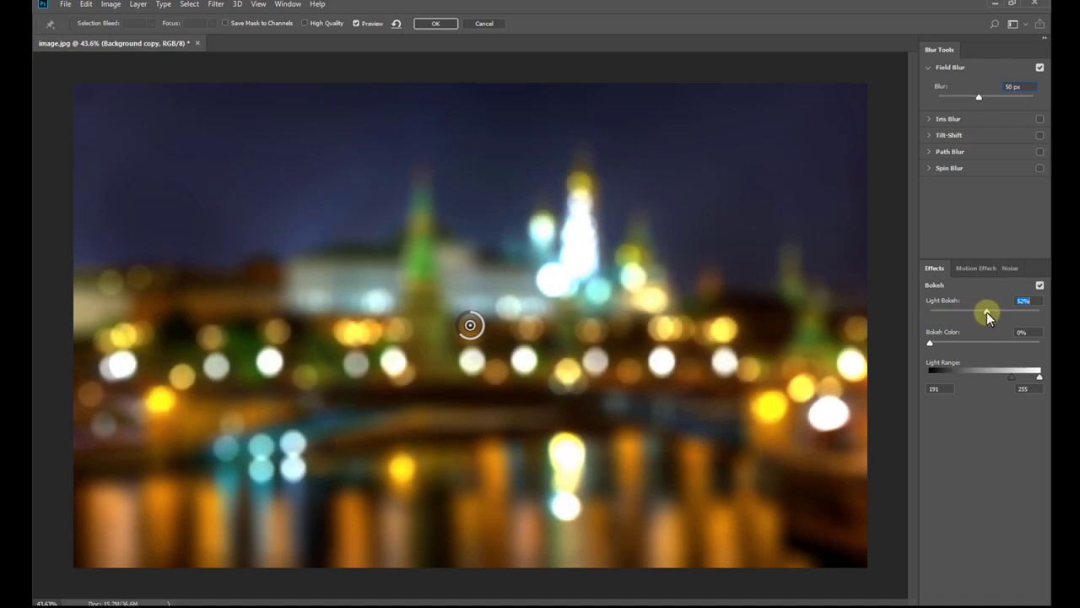
left_click(954, 333)
left_click_drag(985, 311, 979, 312)
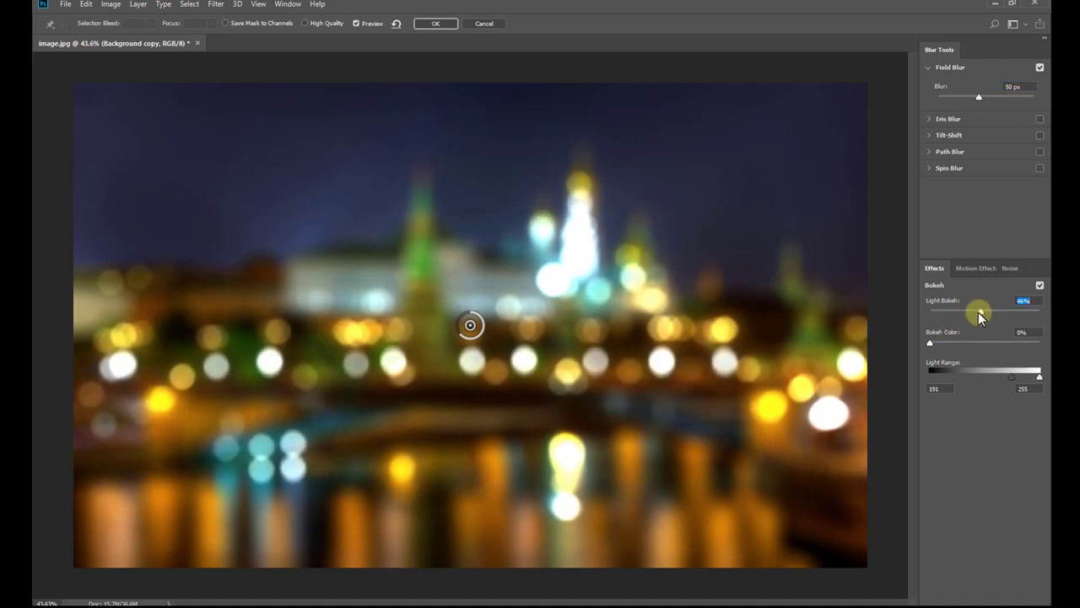
left_click(931, 341)
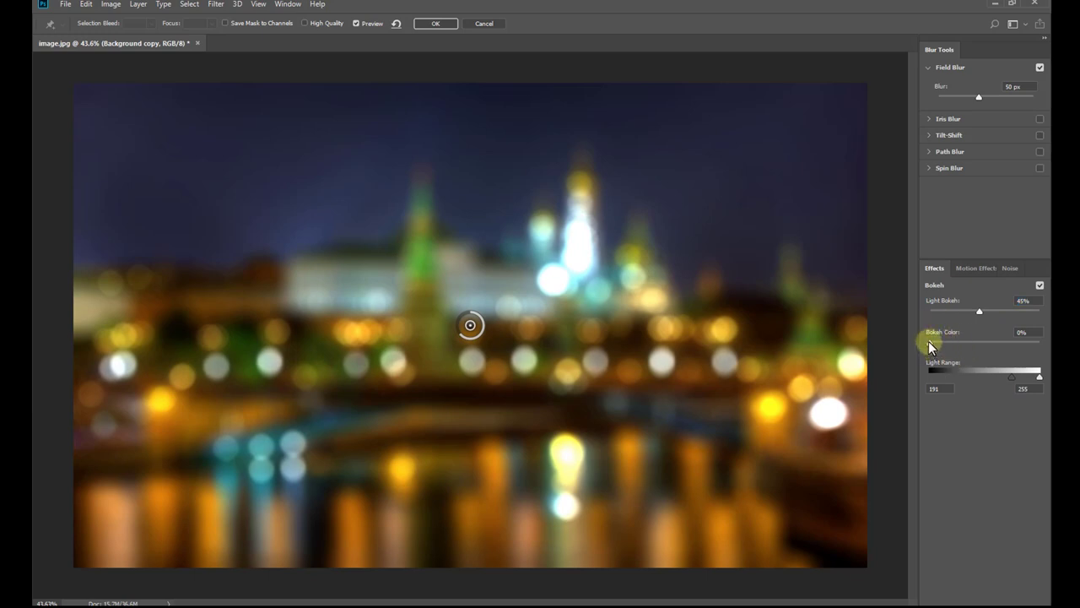
left_click_drag(949, 346, 954, 341)
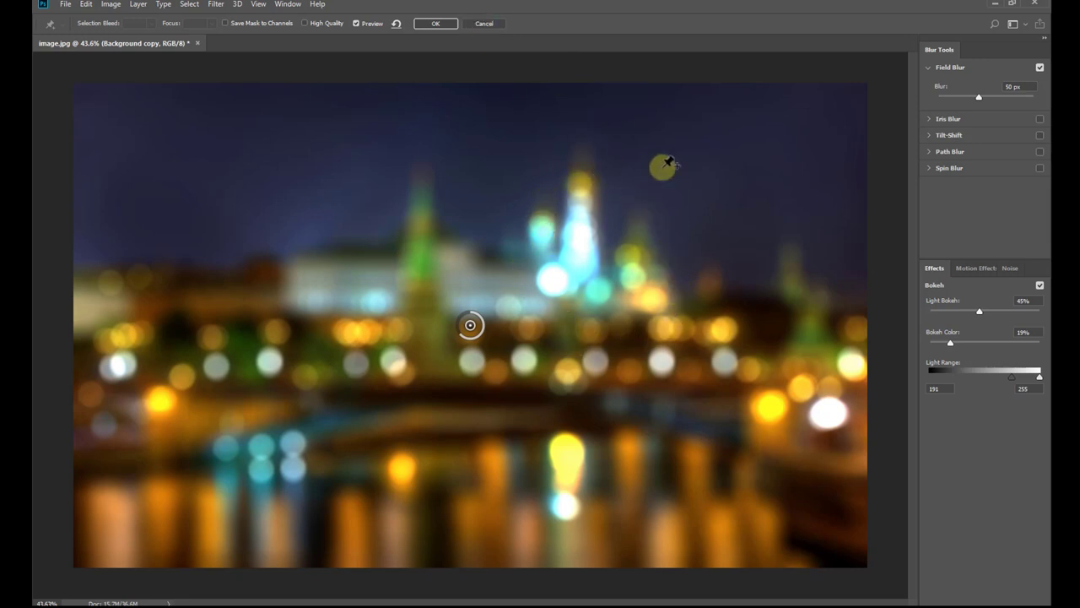
left_click(484, 24)
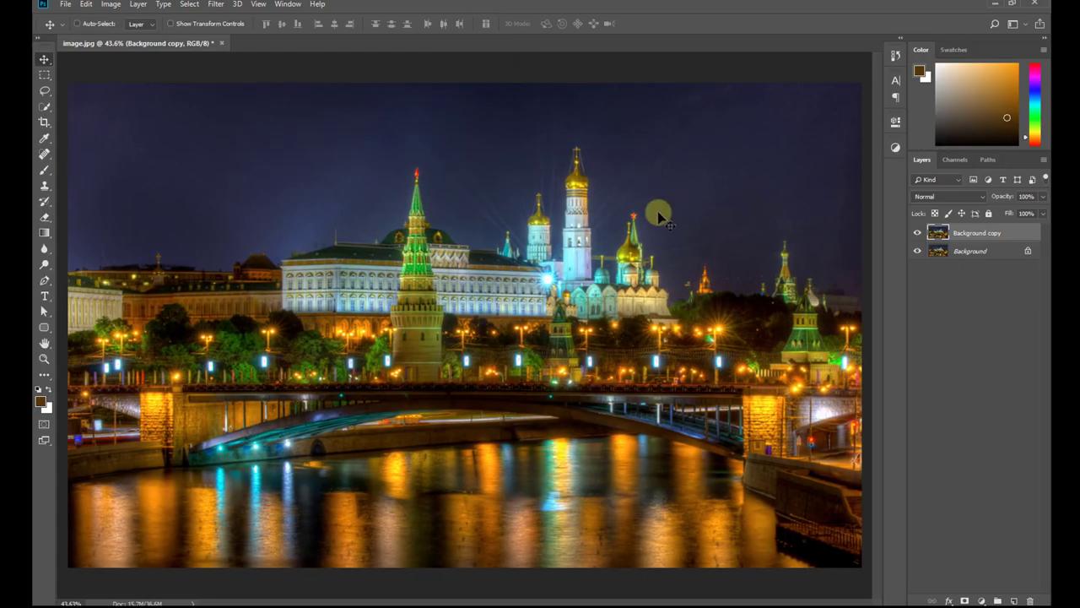
Step: Copy a block of lit buildings and trees to a new layer, enlarged and moved over the palace
left_click(43, 75)
mouse_move(109, 288)
left_mouse_down()
mouse_move(355, 414)
mouse_move(376, 405)
left_mouse_up()
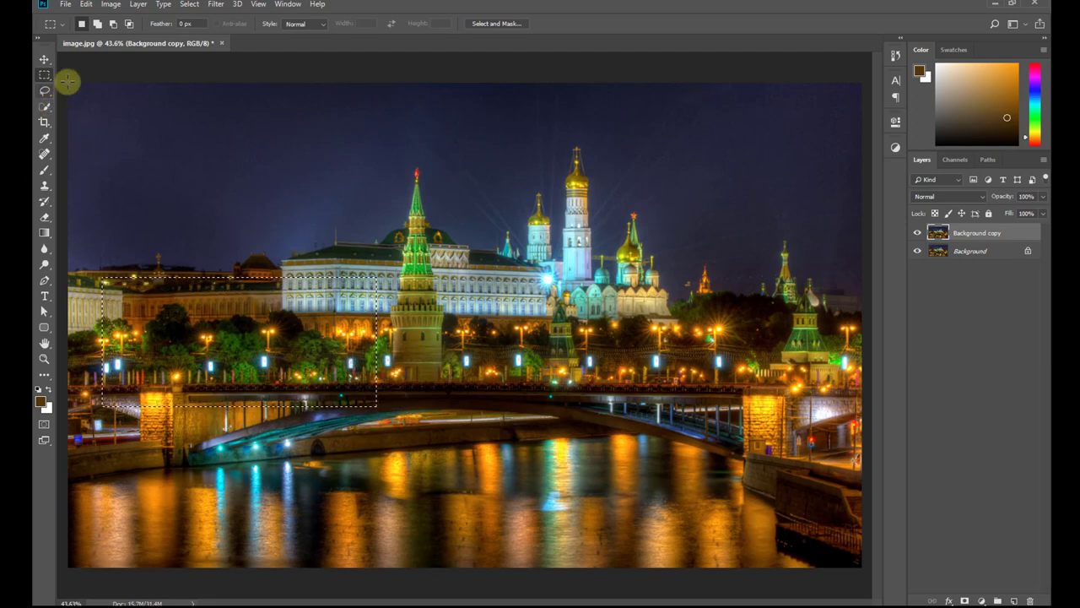
key("ctrl+j")
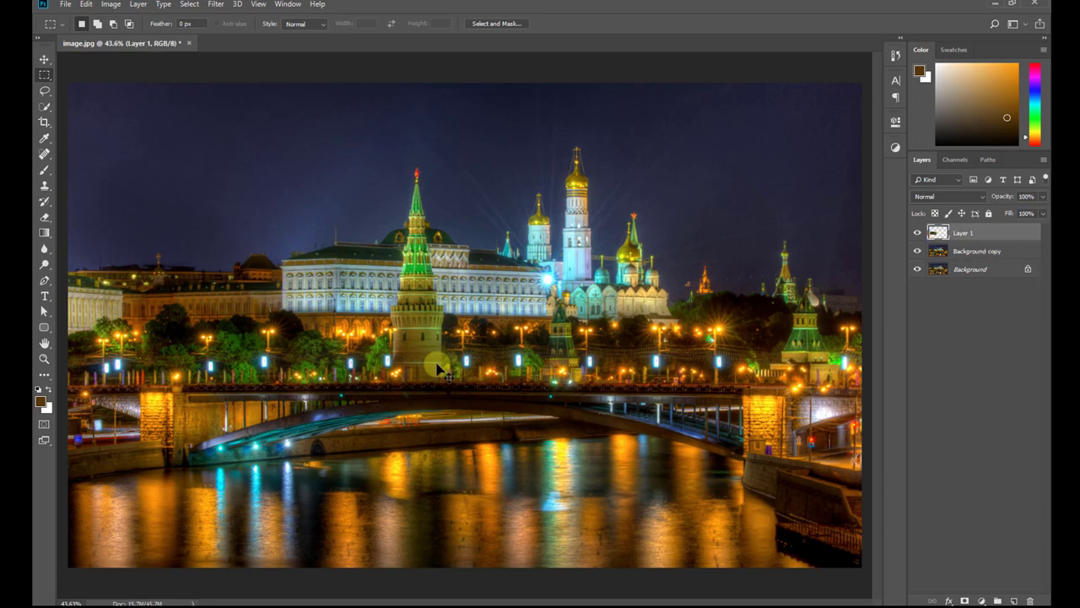
key("v")
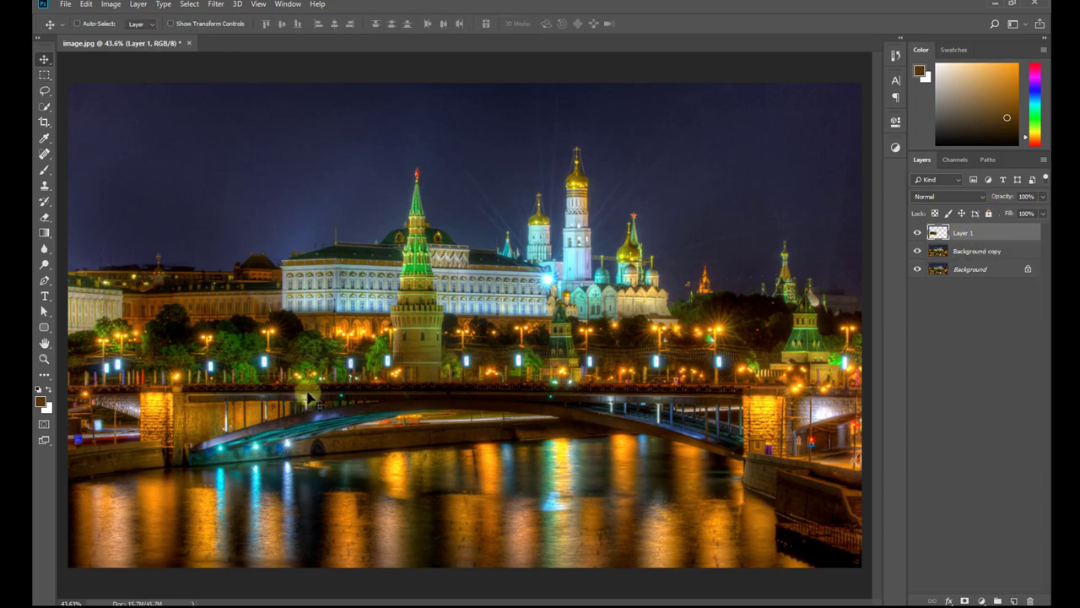
mouse_move(297, 373)
left_mouse_down()
mouse_move(584, 353)
mouse_move(578, 245)
mouse_move(555, 251)
left_mouse_up()
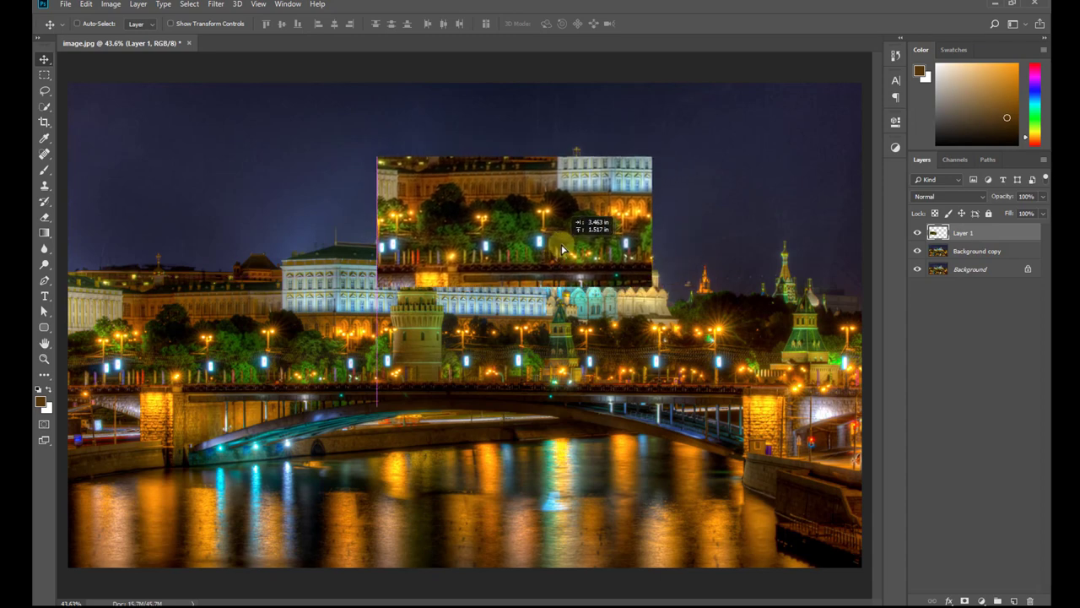
key("ctrl+t")
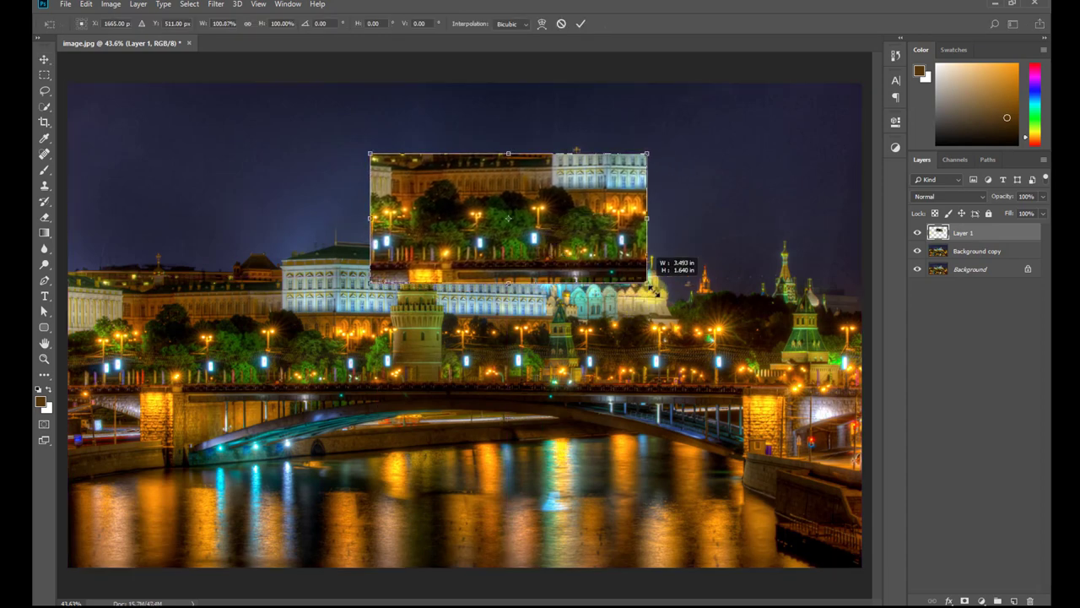
left_click_drag(644, 284, 709, 291)
key("Return")
mouse_move(617, 269)
left_mouse_down()
mouse_move(653, 287)
mouse_move(662, 254)
mouse_move(644, 287)
mouse_move(689, 405)
left_mouse_up()
left_click_drag(743, 377, 675, 285)
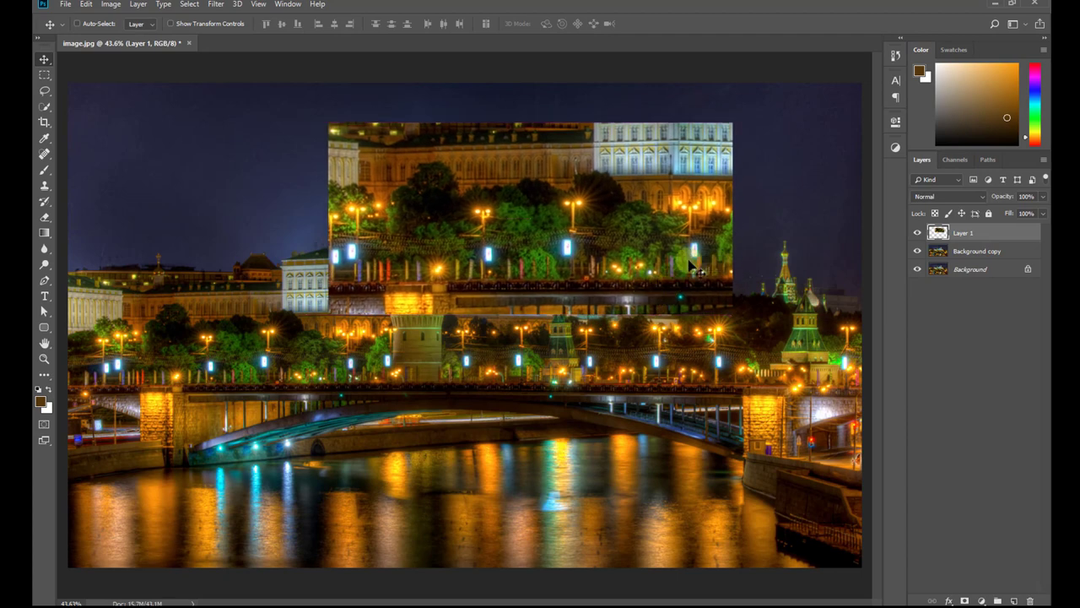
Step: Merge the copied block with Background copy into Layer 1 and compare its visibility
left_click(958, 251)
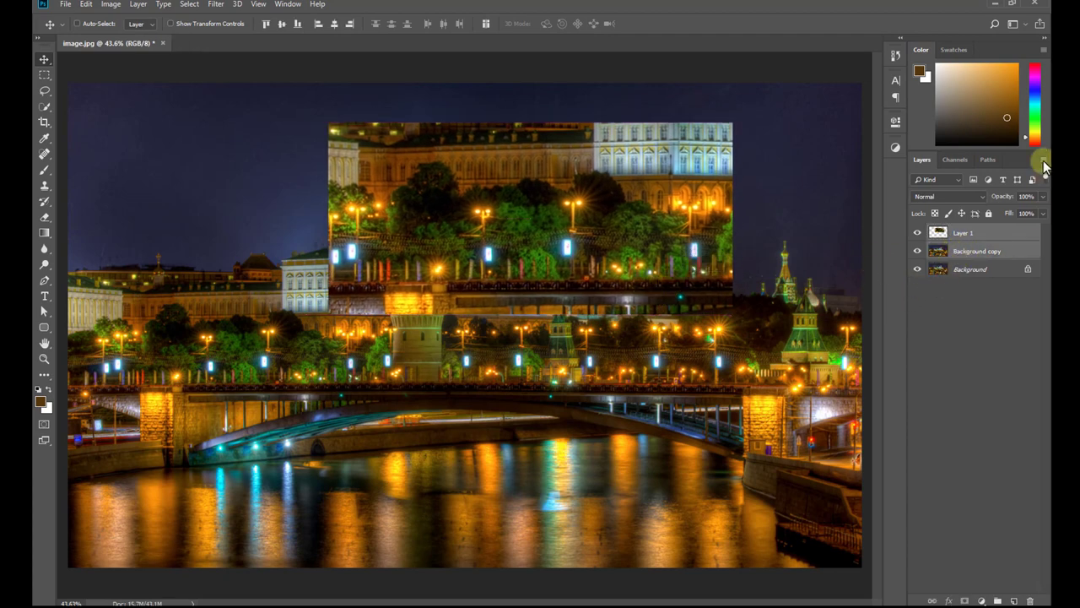
left_click(1044, 159)
left_click(947, 483)
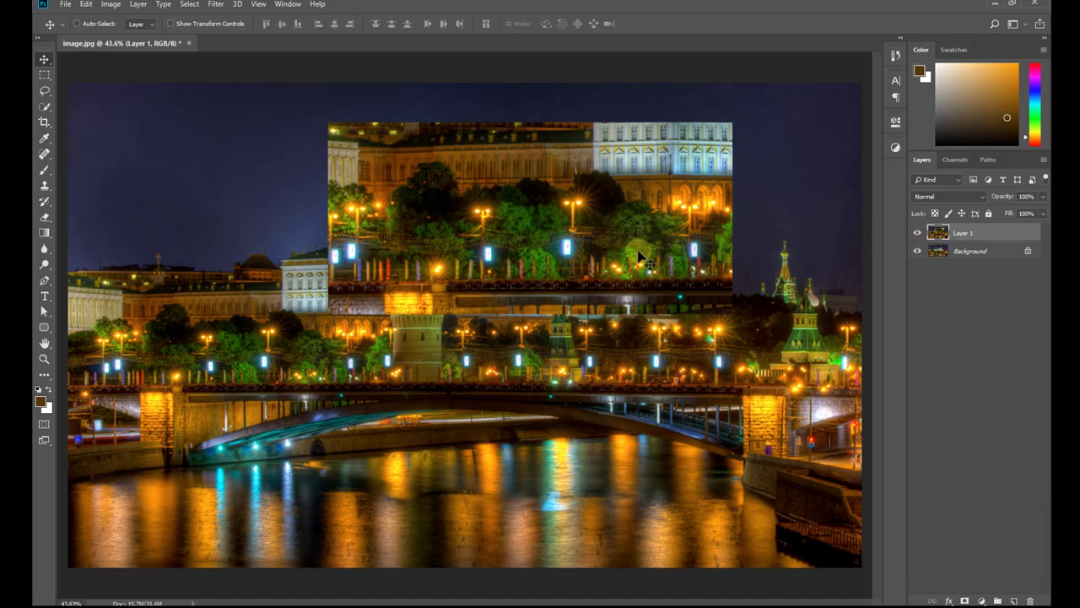
left_click(917, 233)
left_click(917, 233)
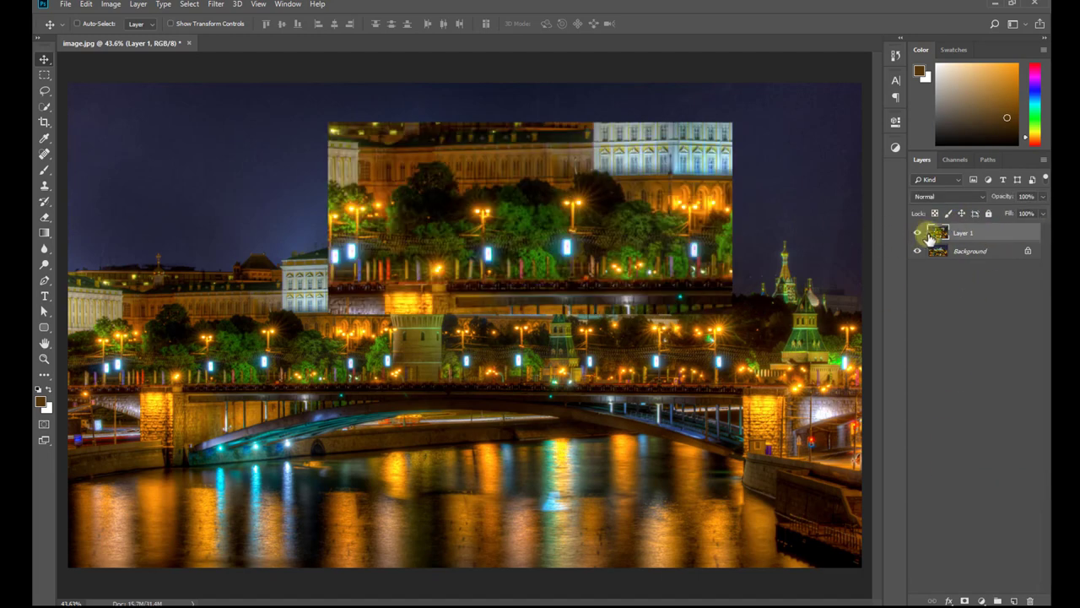
left_click(218, 4)
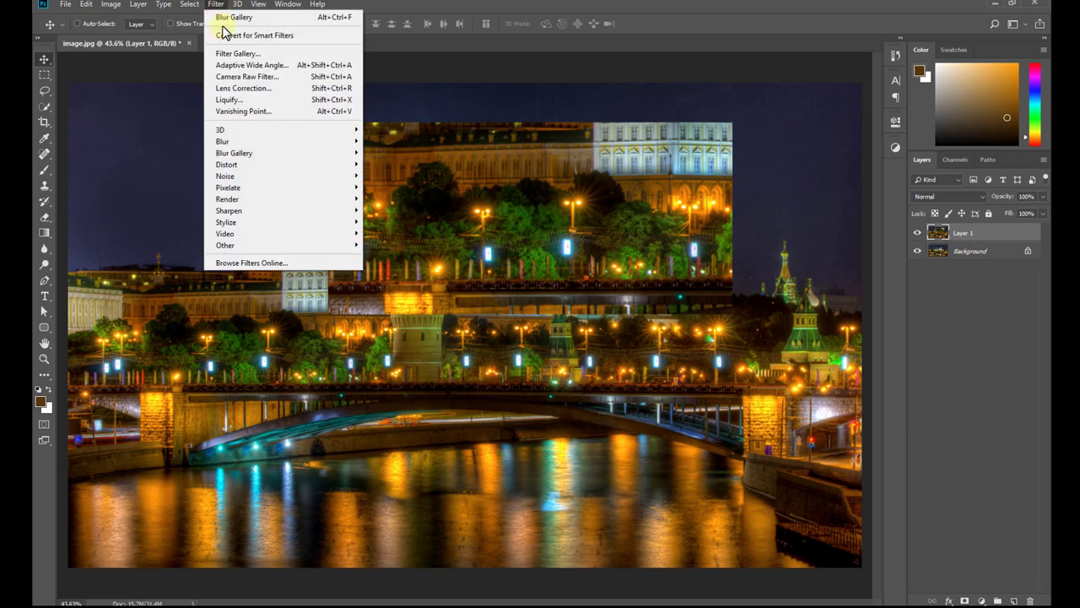
mouse_move(253, 153)
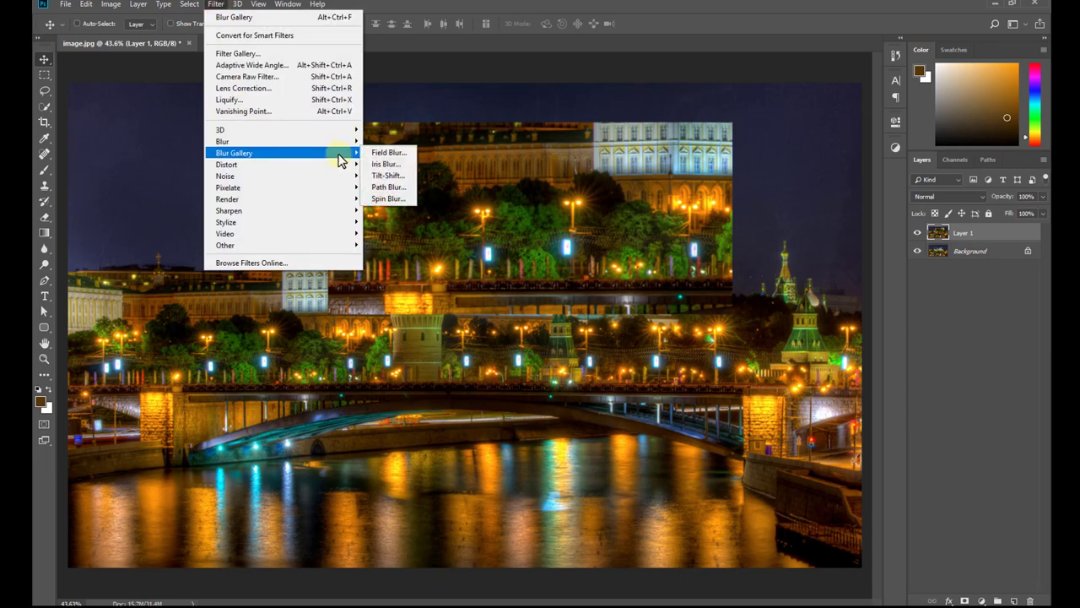
Step: Apply a Field Blur to Layer 1 at 53 px with 53% light bokeh
left_click(387, 155)
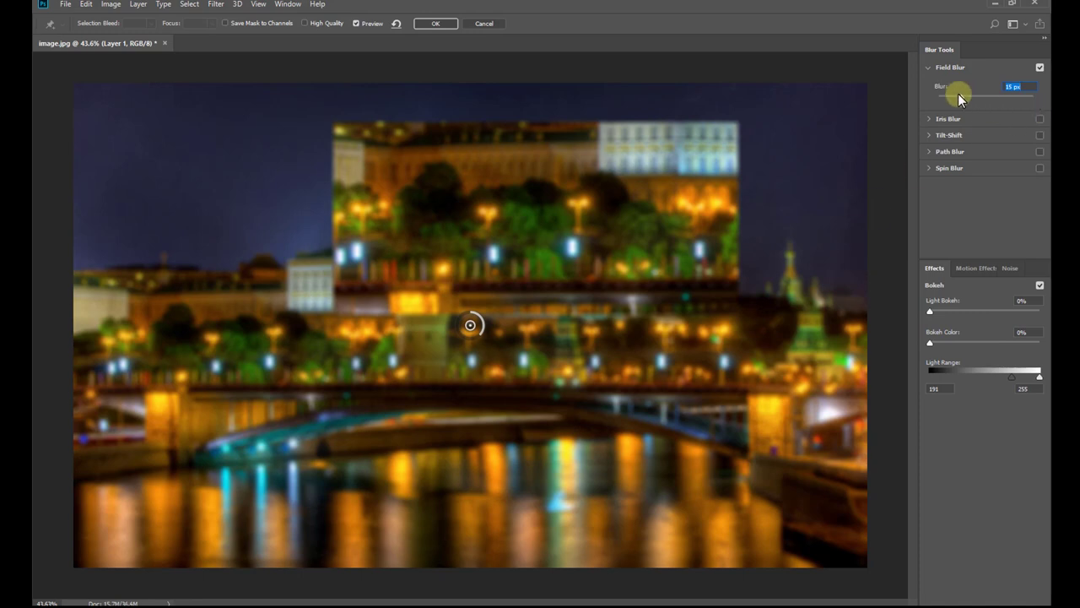
mouse_move(967, 97)
left_mouse_down()
mouse_move(988, 96)
mouse_move(978, 98)
left_mouse_up()
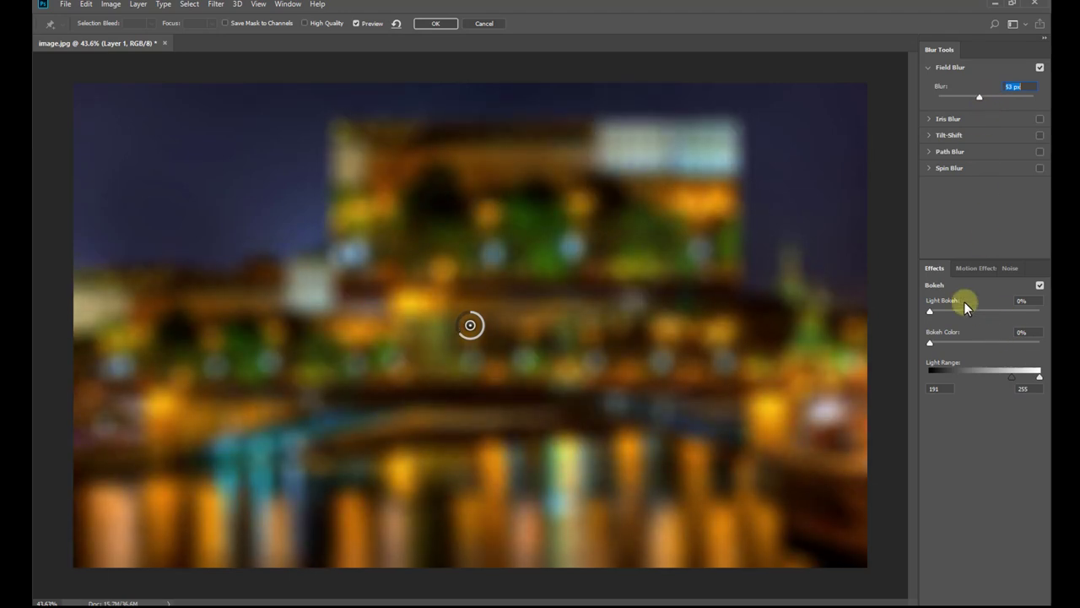
left_click_drag(931, 314, 985, 310)
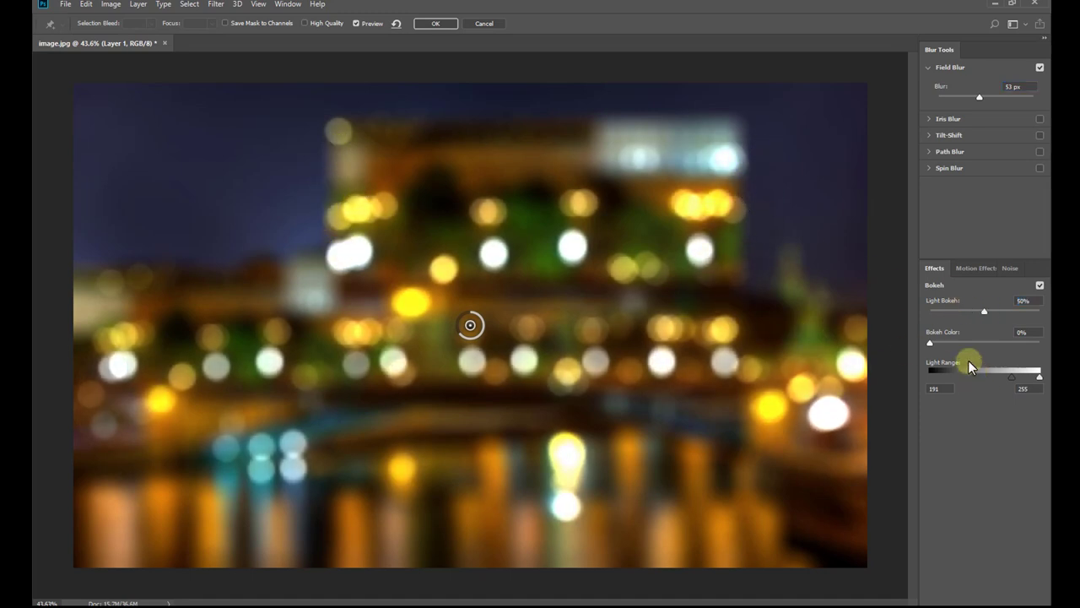
left_click_drag(984, 310, 990, 310)
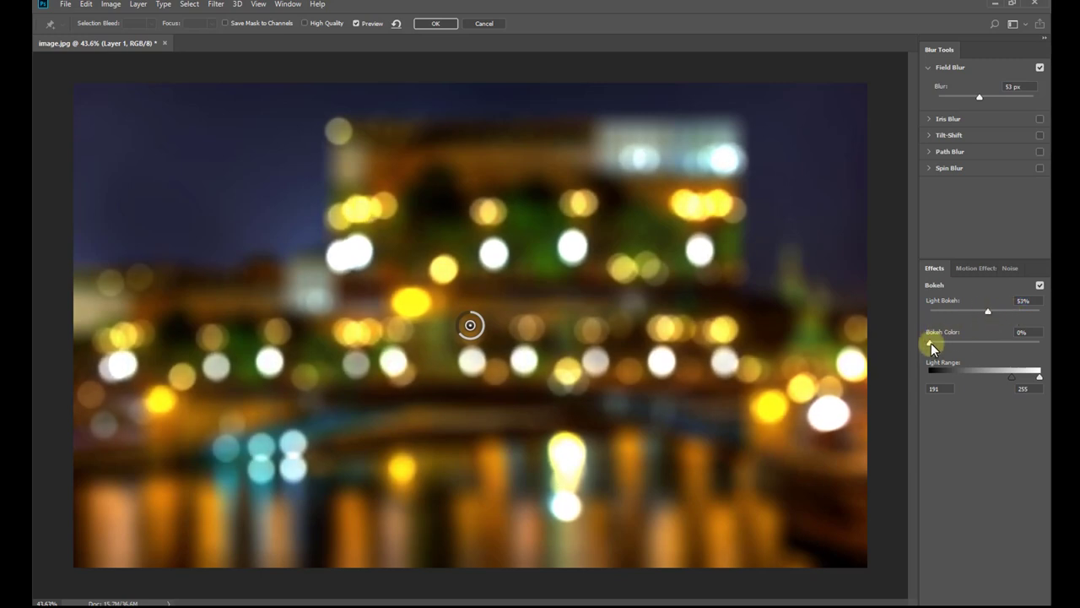
Step: Set Bokeh Color to 25% and adjust the Light Range so fewer lights become bokeh
left_click_drag(931, 345, 987, 346)
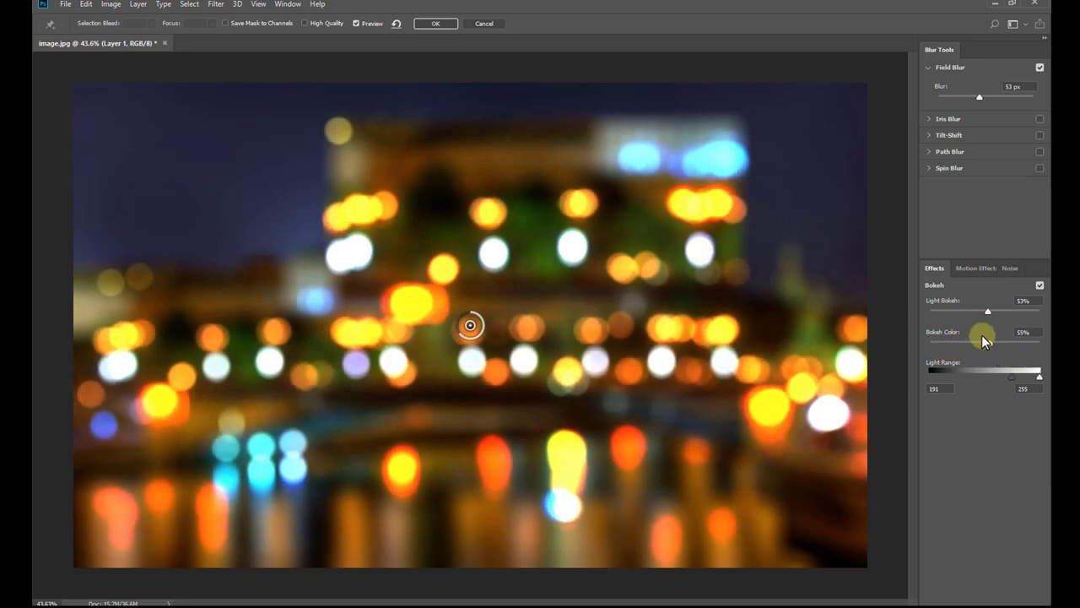
mouse_move(989, 346)
left_mouse_down()
mouse_move(955, 358)
mouse_move(957, 346)
left_mouse_up()
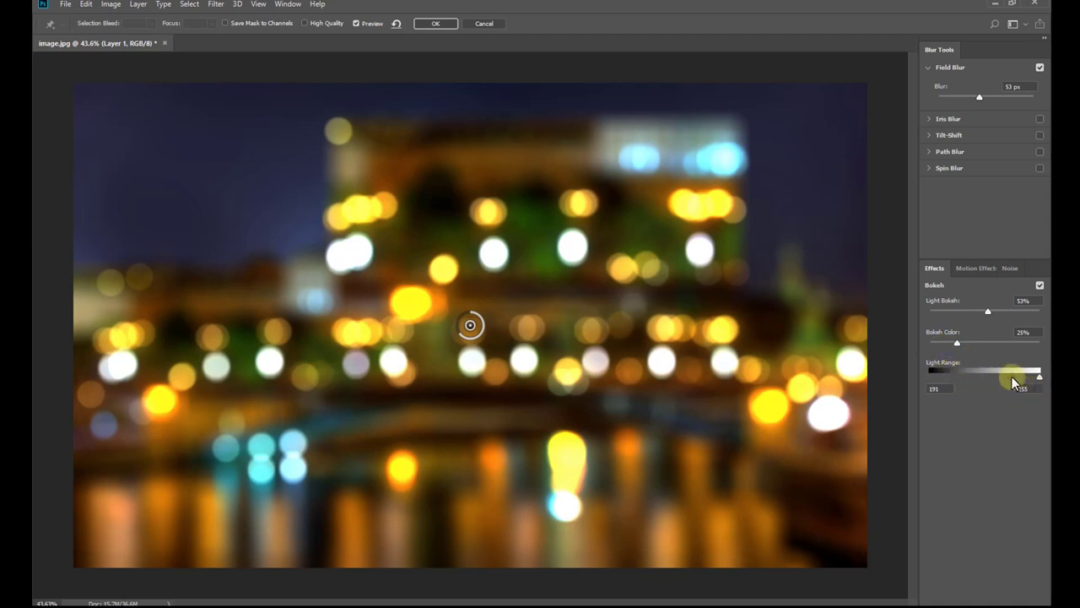
left_click_drag(1016, 381, 1012, 381)
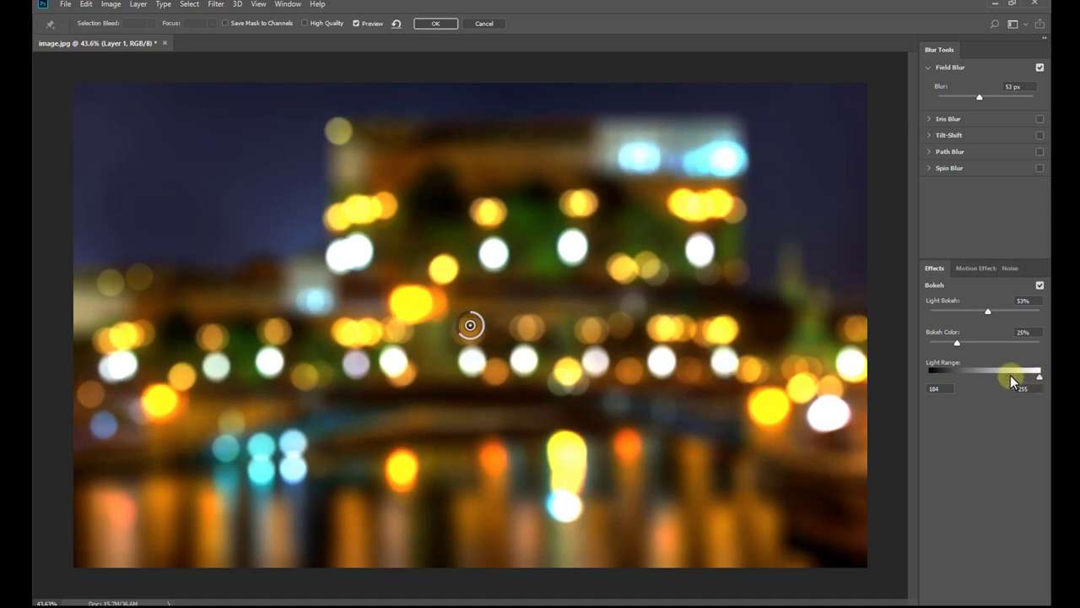
mouse_move(1011, 382)
left_mouse_down()
mouse_move(1035, 385)
mouse_move(933, 380)
left_mouse_up()
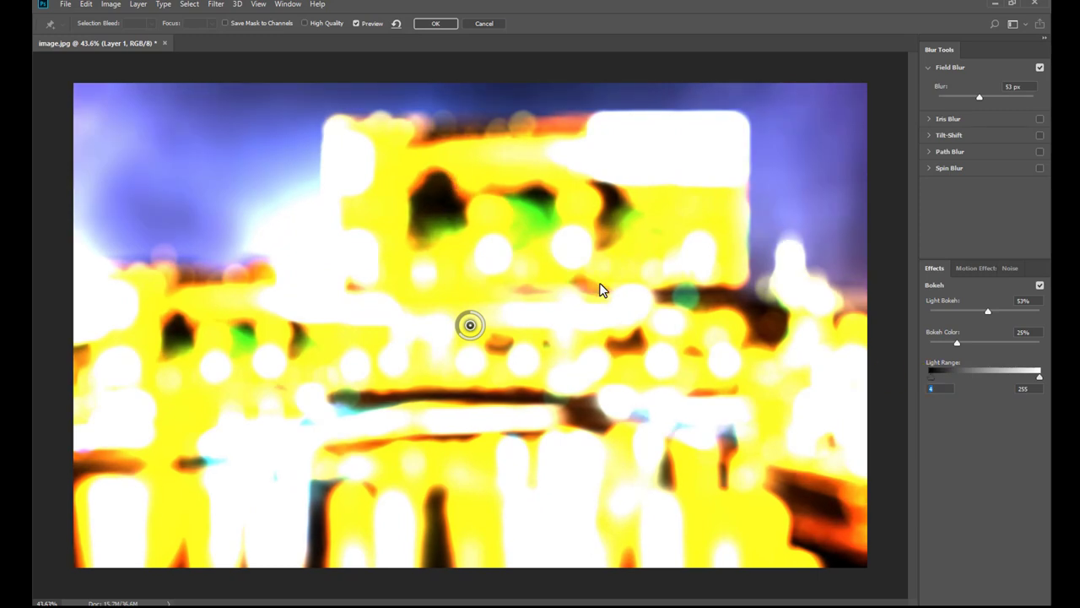
Step: Set the bokeh Light Range to 224–255
left_click_drag(933, 380, 1018, 380)
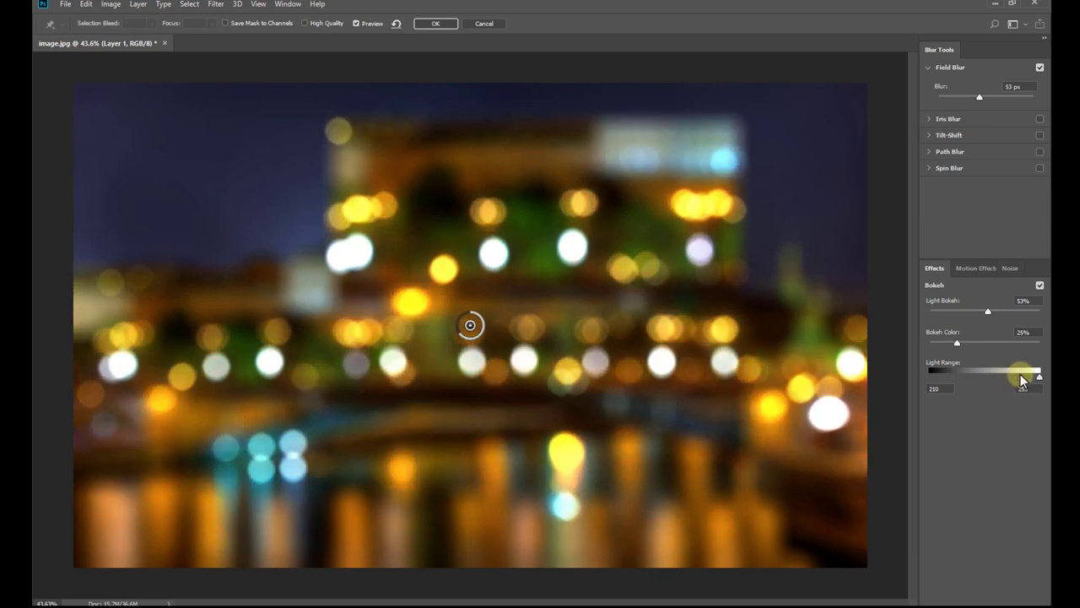
left_click_drag(1018, 379, 1037, 381)
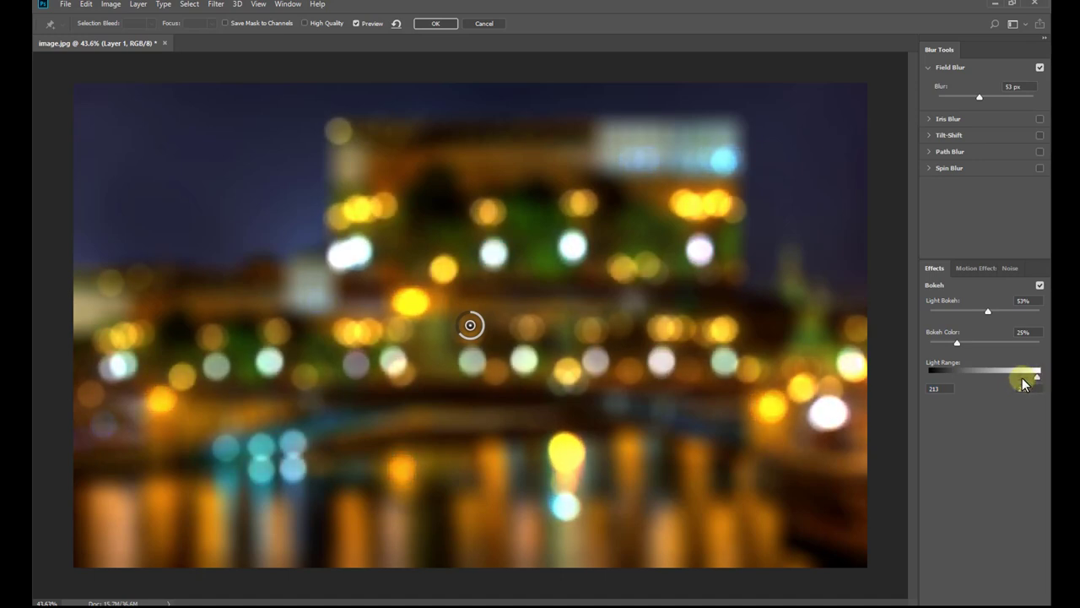
left_click_drag(1024, 382, 1047, 379)
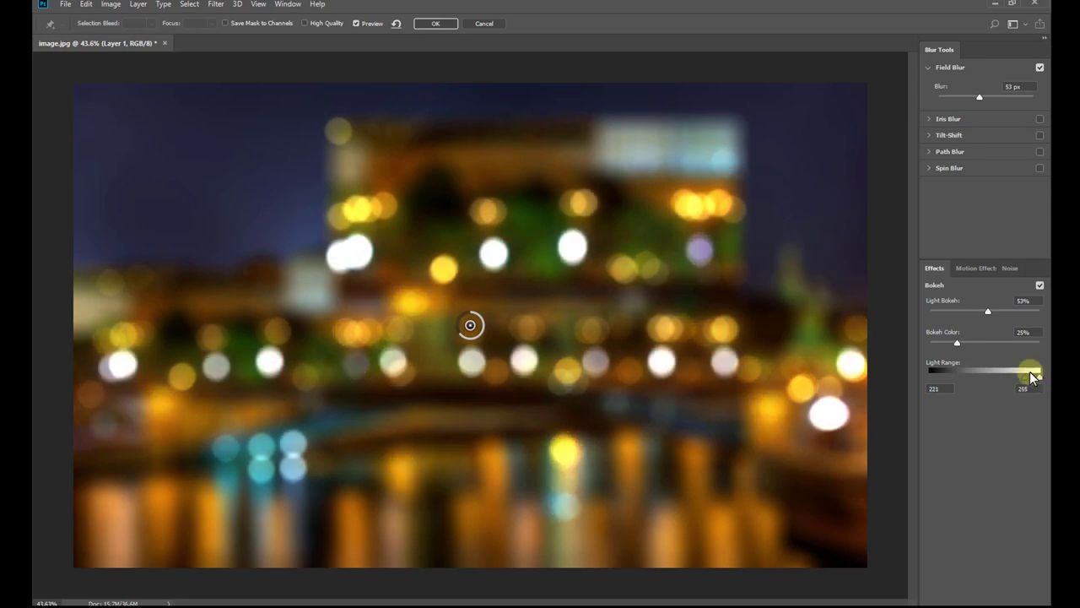
left_click_drag(1028, 383, 1029, 382)
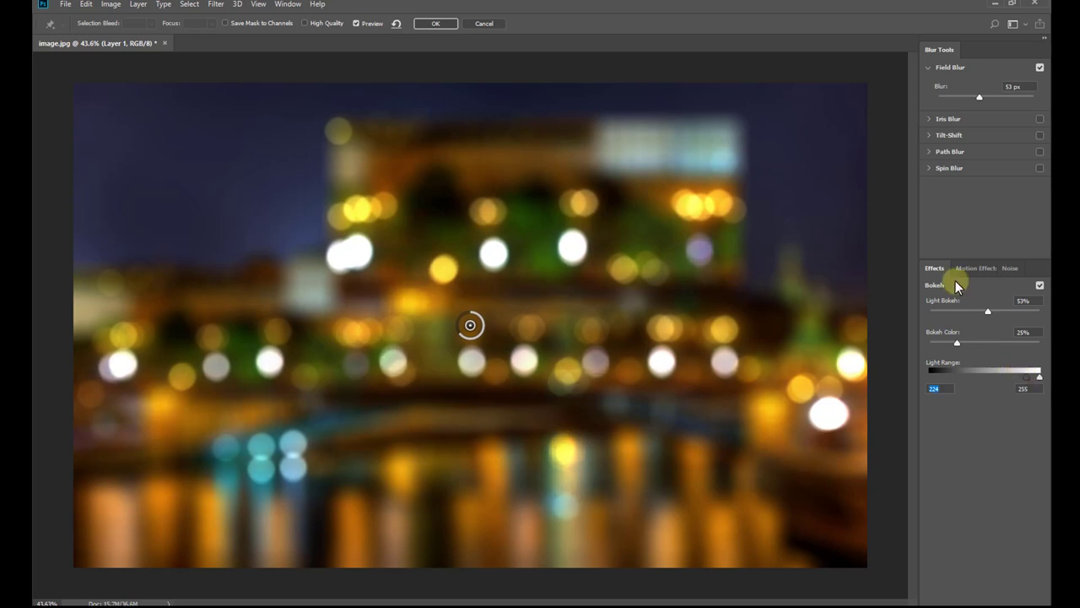
Step: Set the Field Blur to 74 px and commit the blur
left_click_drag(981, 100, 993, 103)
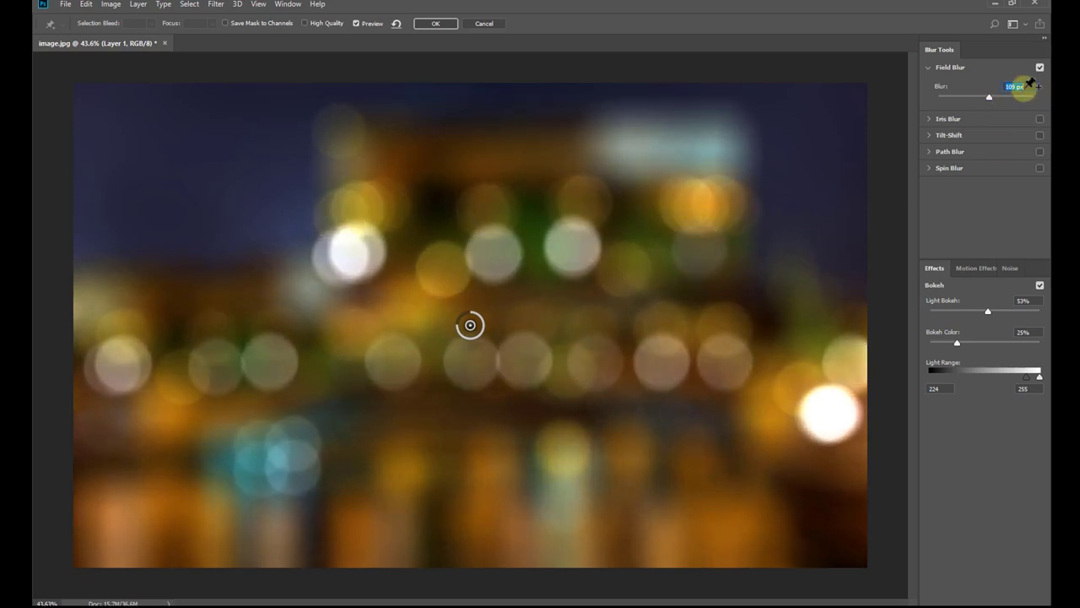
left_click_drag(994, 102, 984, 103)
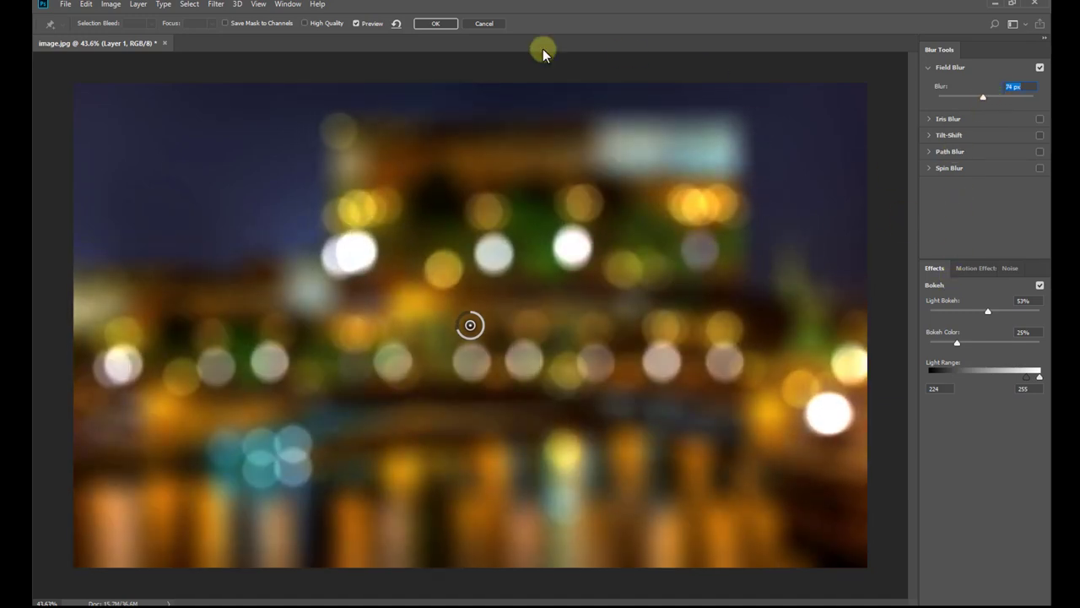
left_click(437, 26)
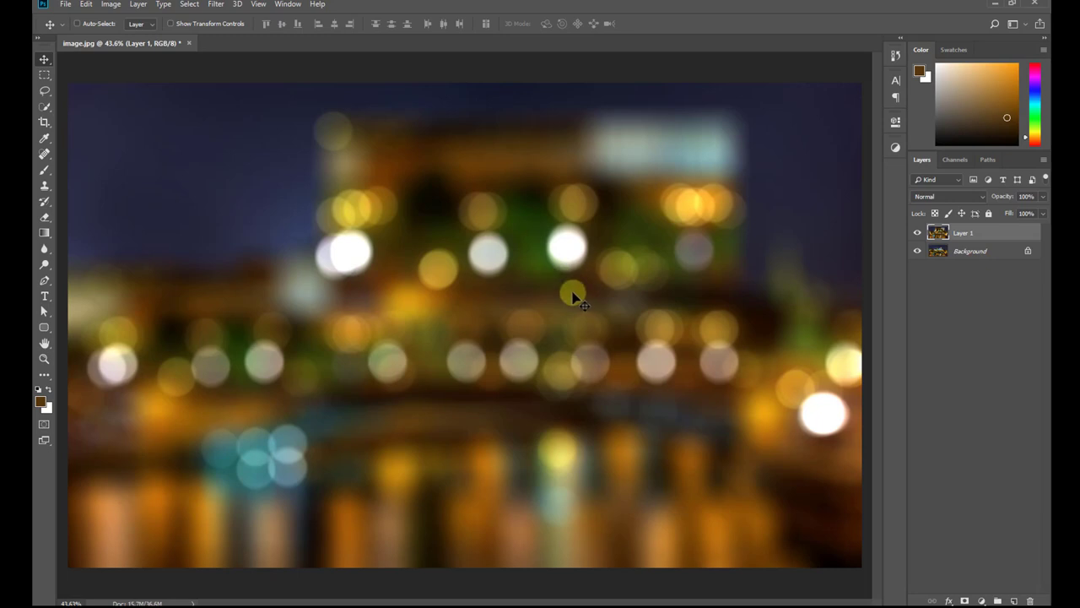
left_click(917, 232)
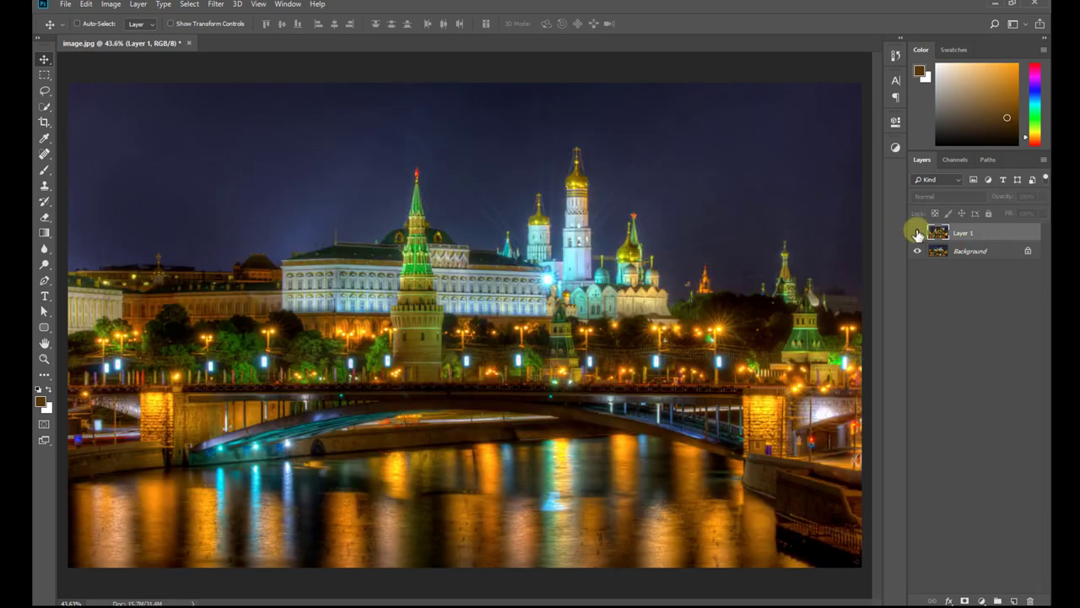
left_click(917, 233)
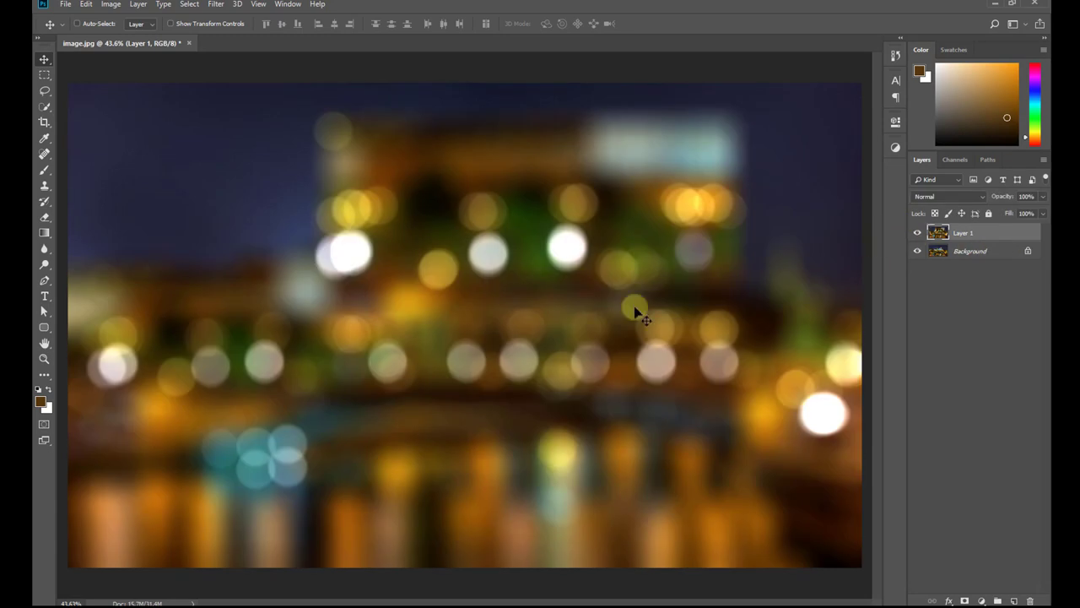
left_click(582, 312, "ctrl+alt")
scroll(583, 313, "up", 2)
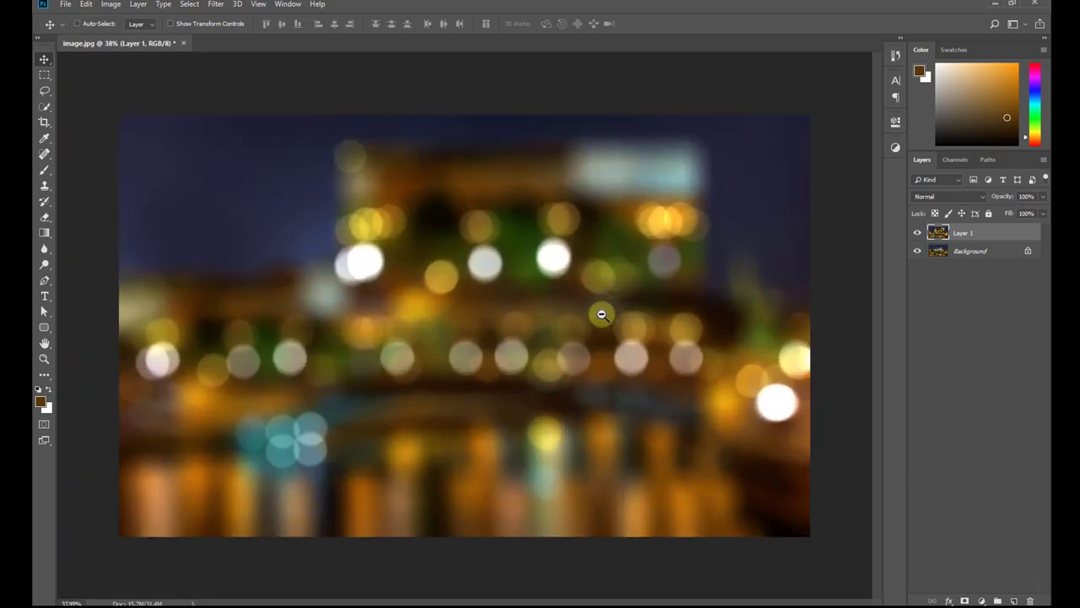
Step: Place IMG_6544 as an embedded image into the document
left_click(65, 4)
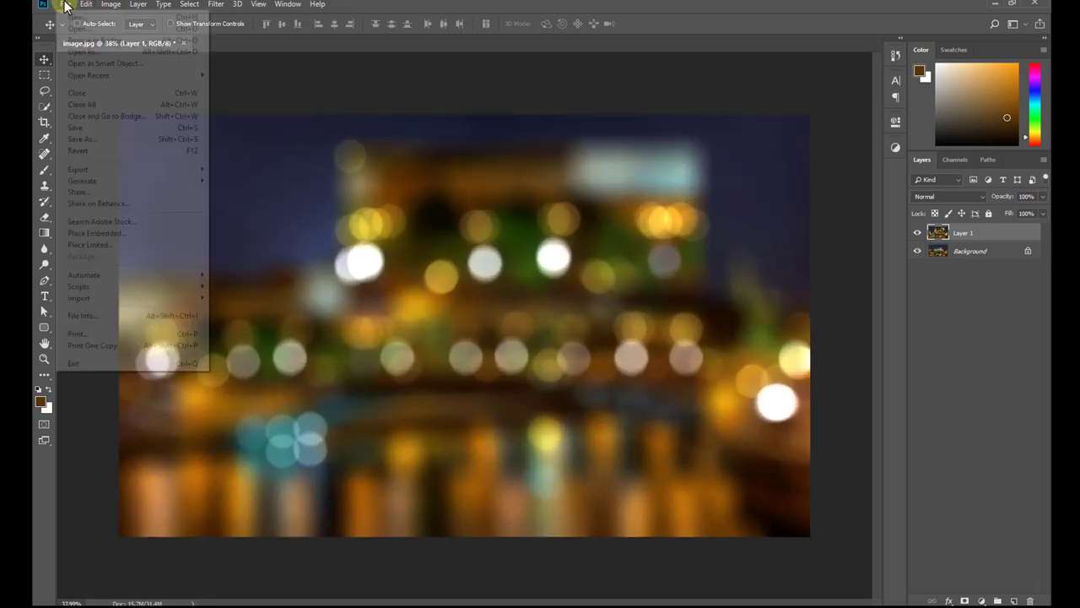
left_click(143, 234)
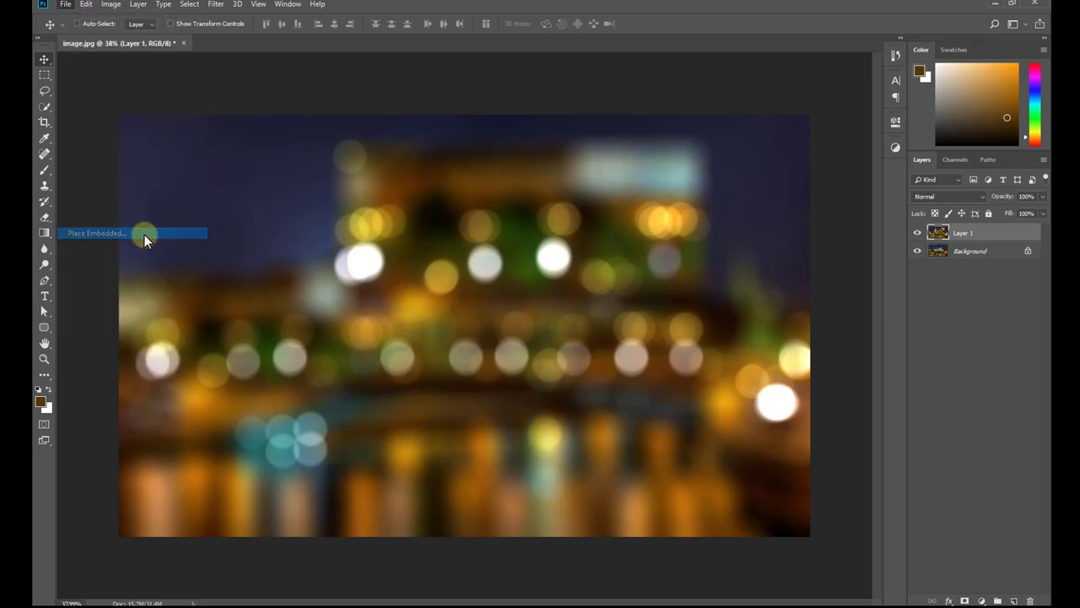
left_click(245, 97)
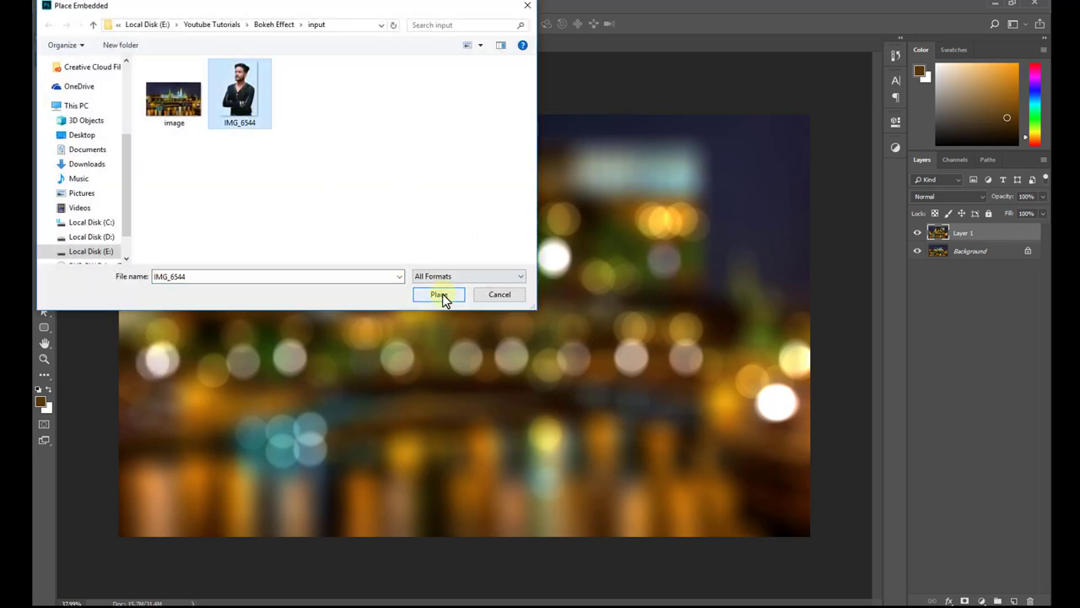
left_click(439, 294)
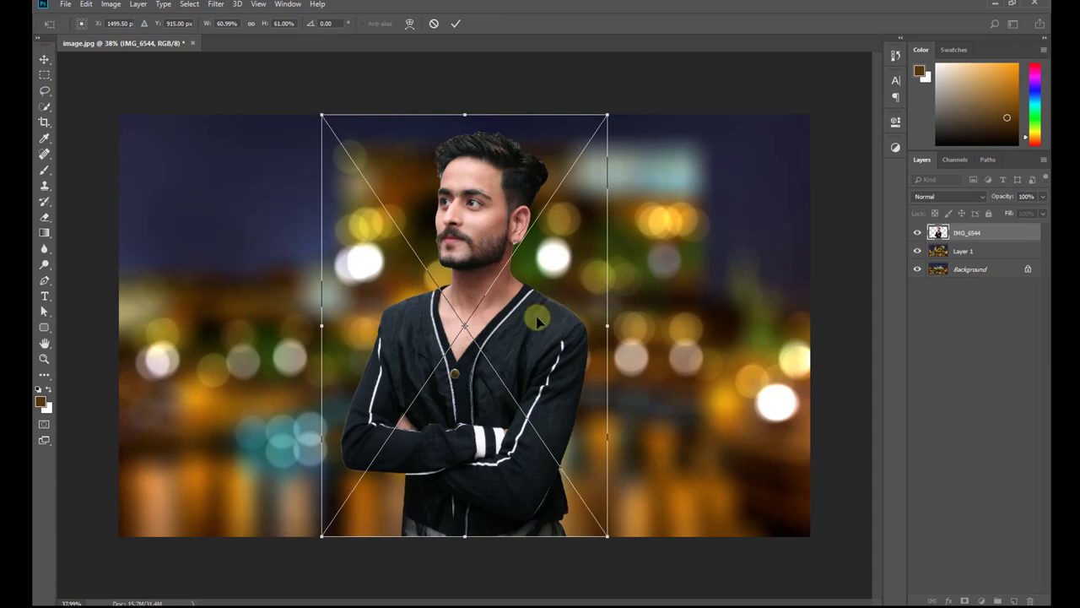
Step: Scale the man to about 59% at the bottom centre, then zoom in to inspect his edges
left_click_drag(540, 309, 541, 351)
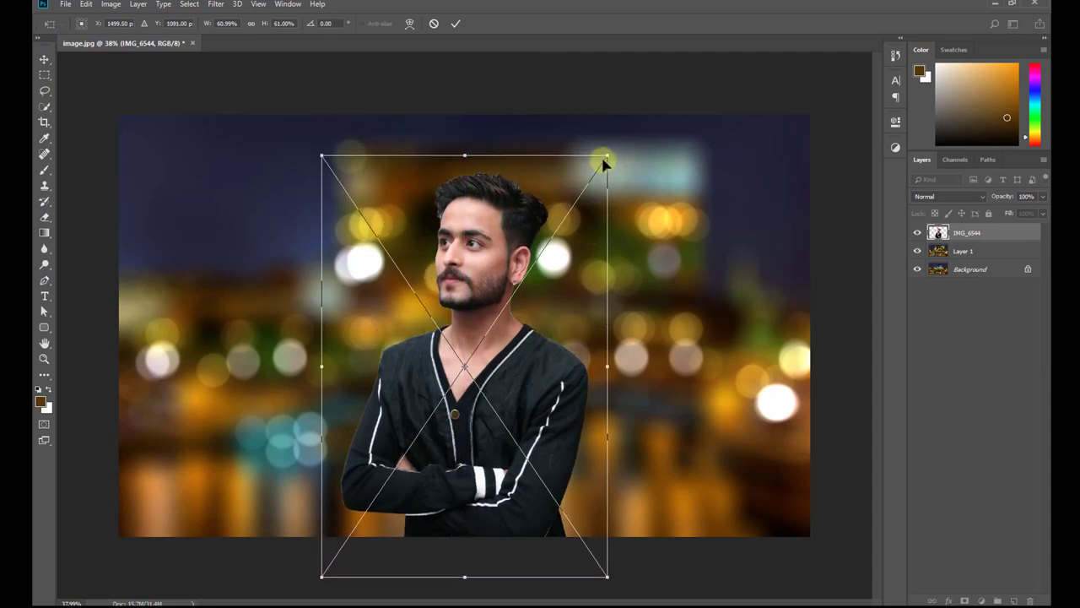
left_click_drag(606, 157, 585, 177)
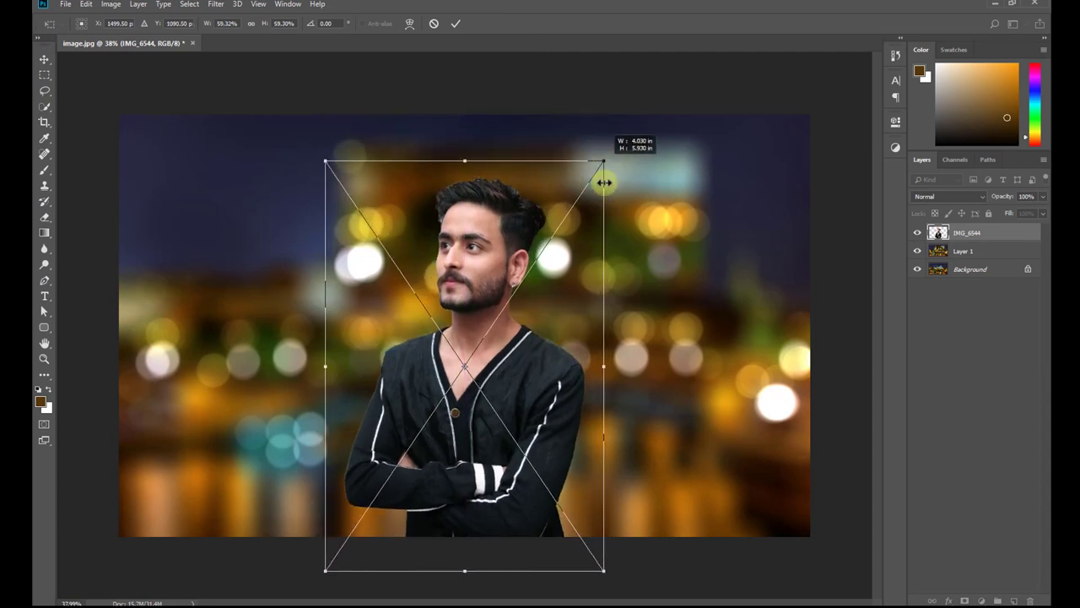
key("Return")
left_click_drag(559, 333, 559, 318)
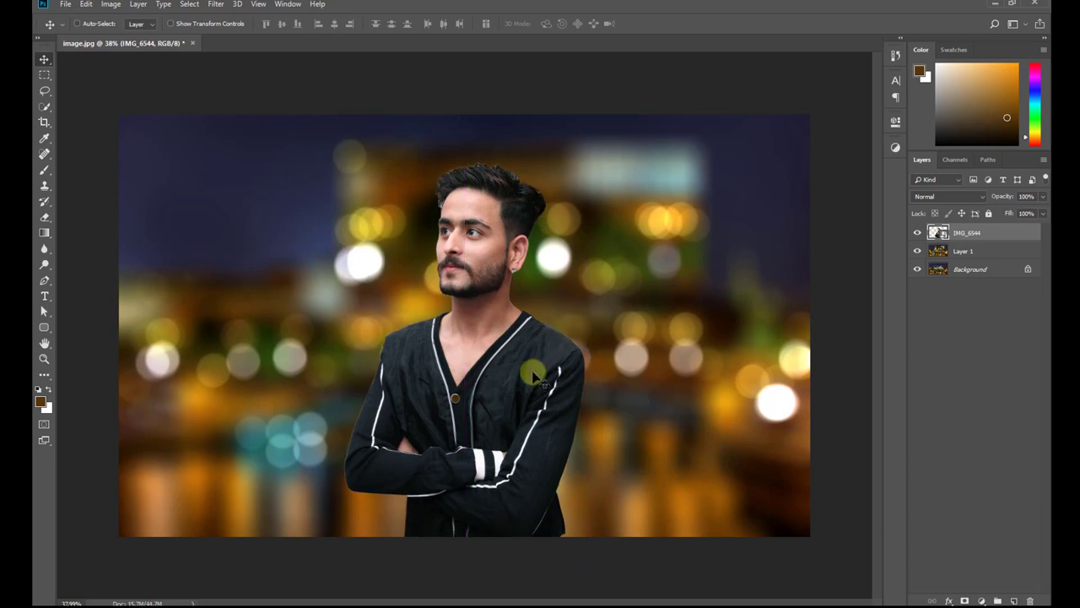
left_click(477, 390, "ctrl")
scroll(488, 393, "up", 1)
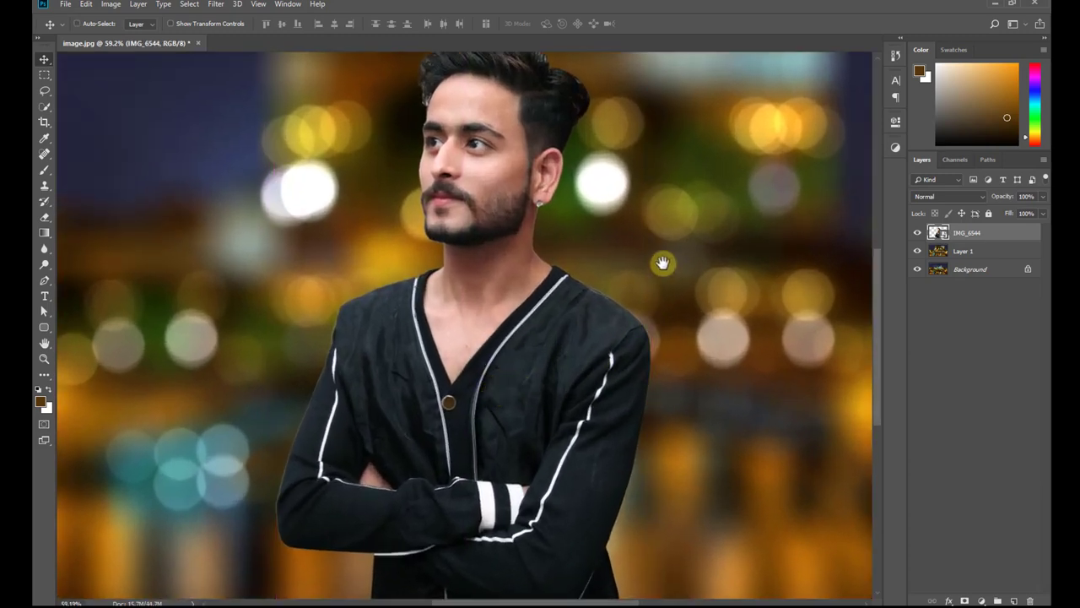
left_click_drag(661, 261, 709, 271)
scroll(653, 289, "down", 1)
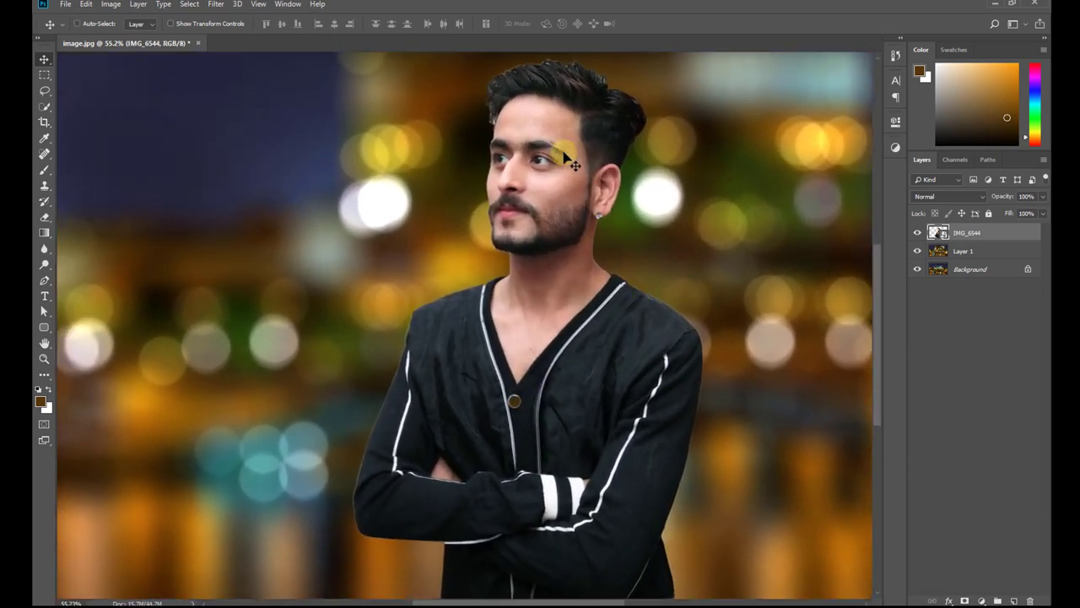
scroll(754, 364, "down", 1)
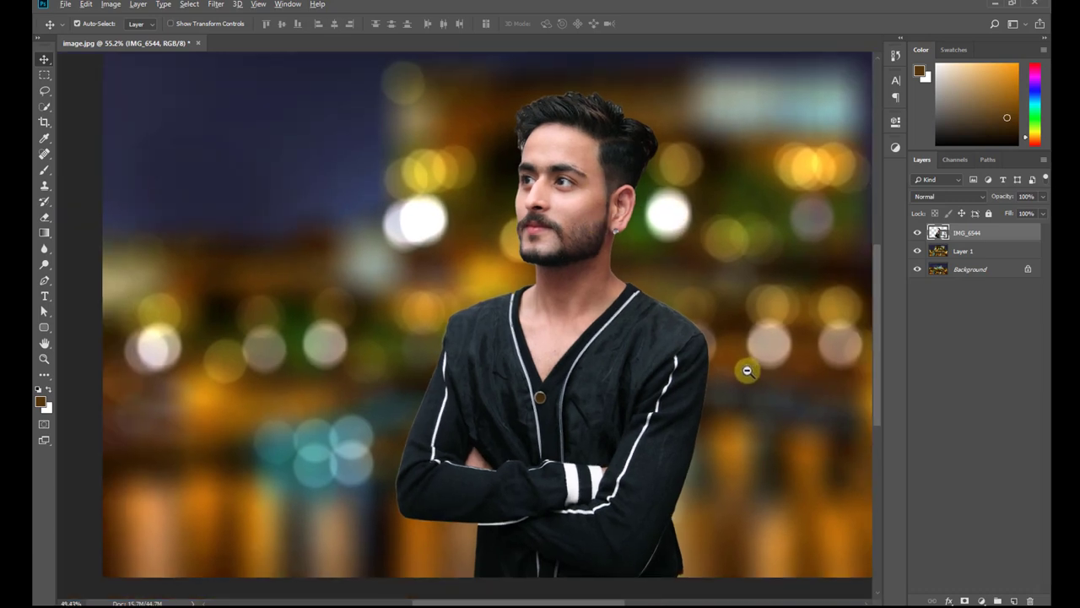
left_click_drag(748, 369, 678, 326)
scroll(675, 326, "down", 1)
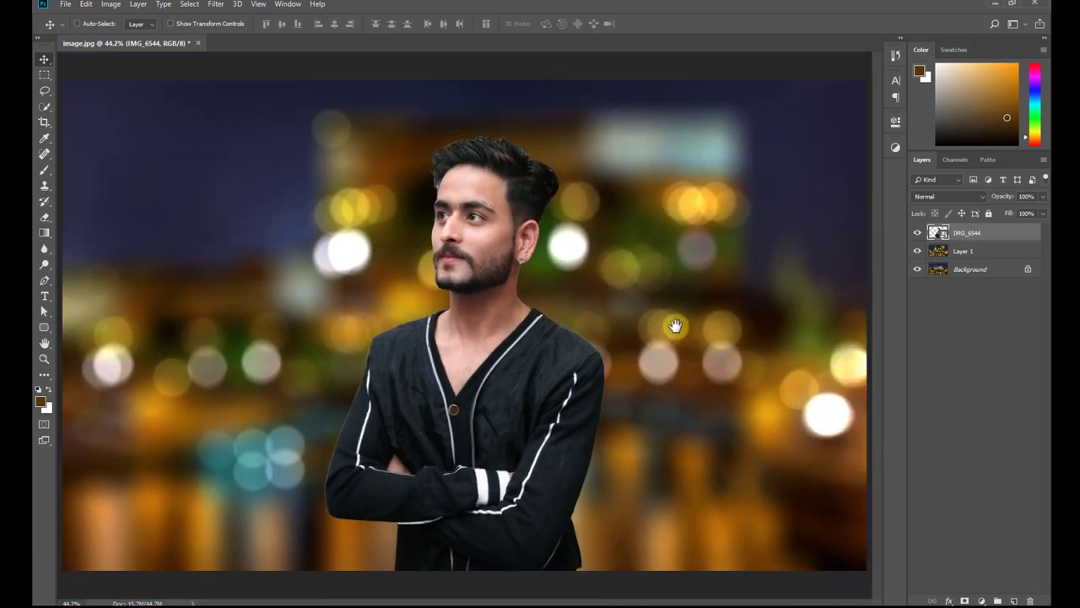
Step: Add a Color Balance adjustment layer above the IMG_6544 photo
left_click(917, 232)
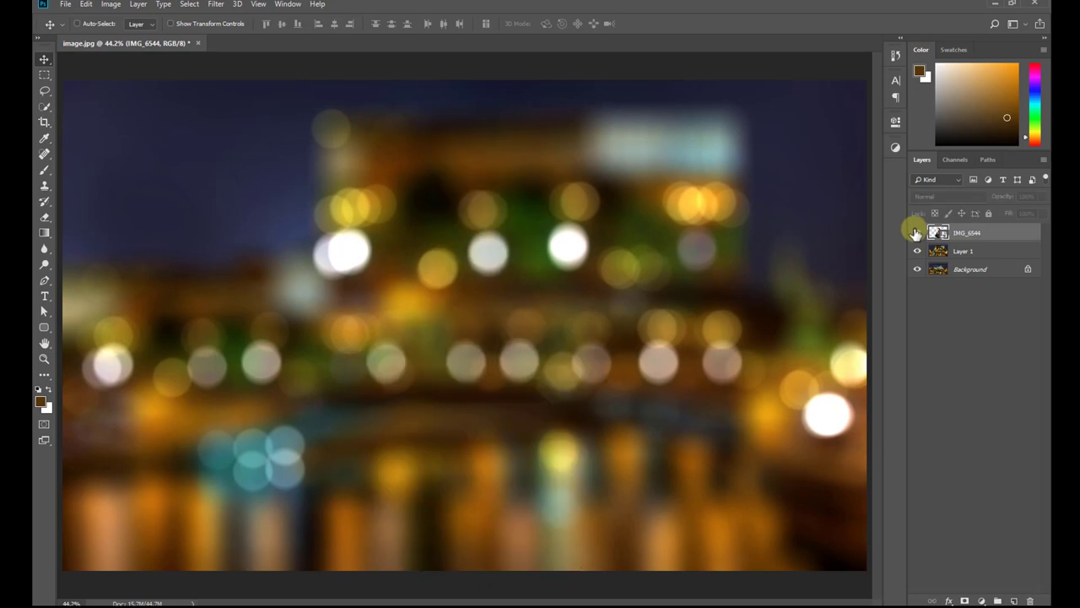
left_click(981, 601)
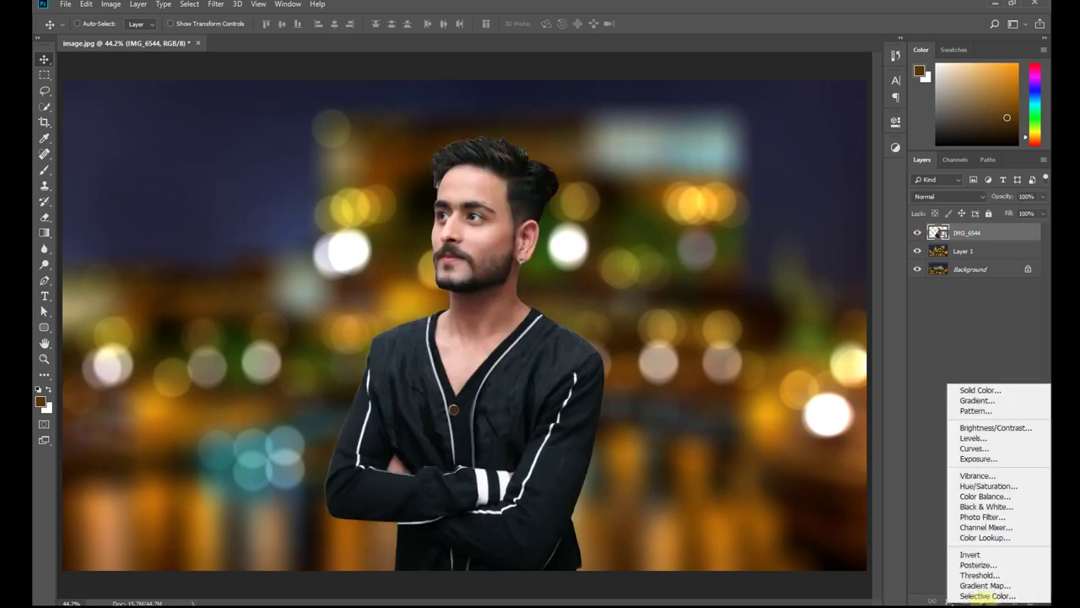
left_click(997, 498)
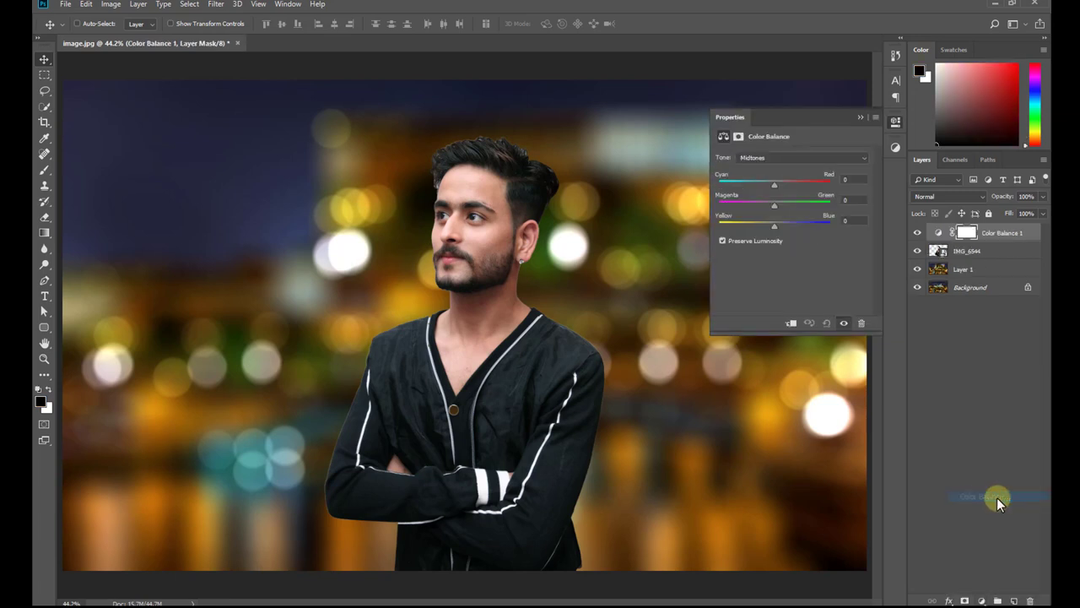
left_click(846, 223)
Step: Clip the Color Balance to the man and set midtones to -25/+5/-12
mouse_move(788, 181)
left_mouse_down()
mouse_move(768, 182)
mouse_move(787, 185)
left_mouse_up()
left_click_drag(780, 182, 781, 183)
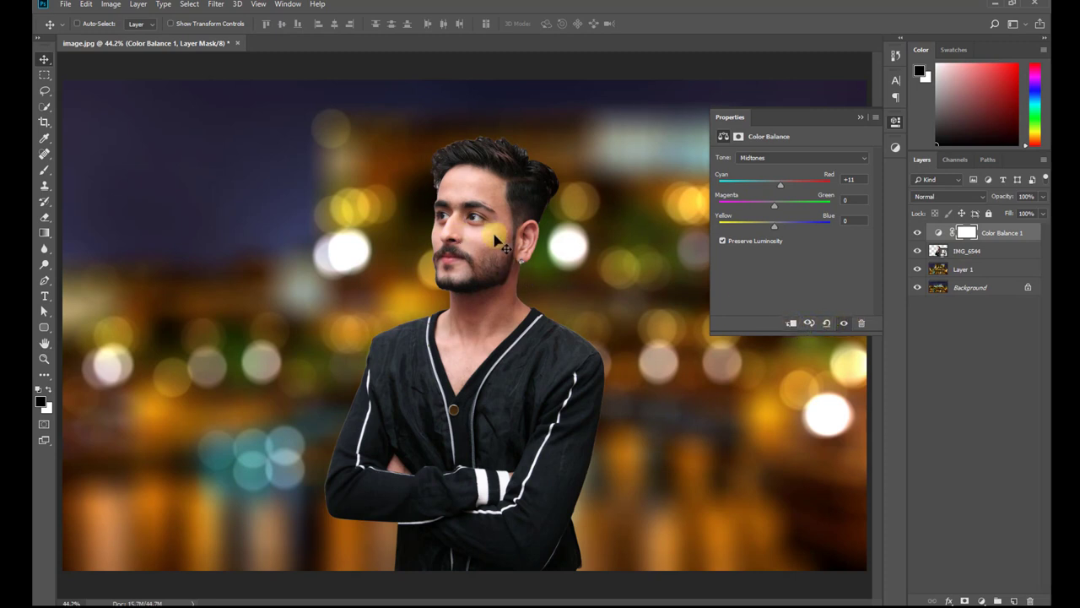
left_click(792, 324)
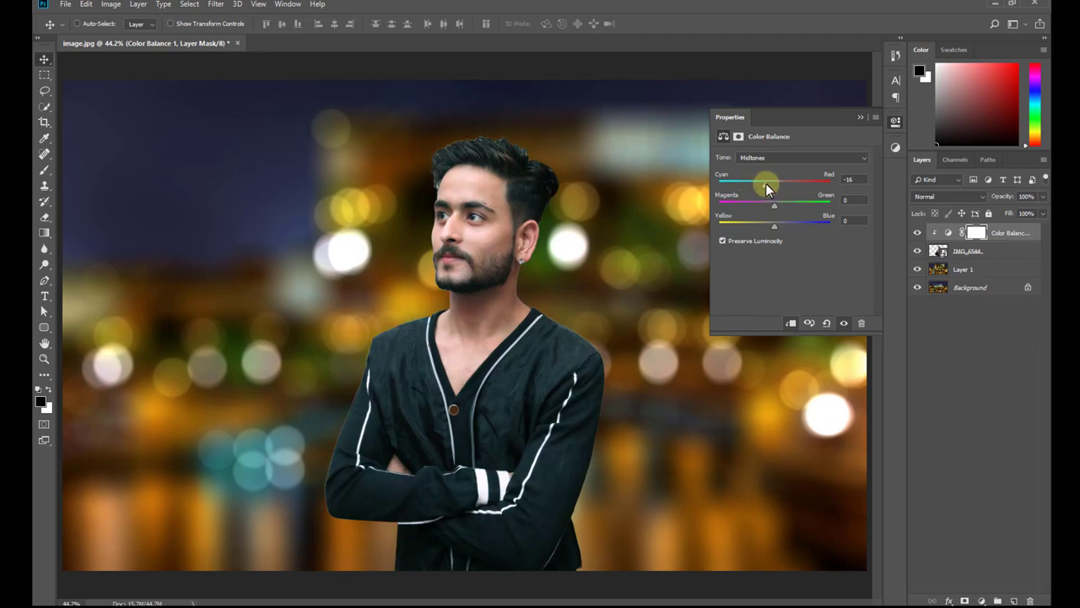
left_click_drag(754, 183, 758, 184)
left_click(769, 157)
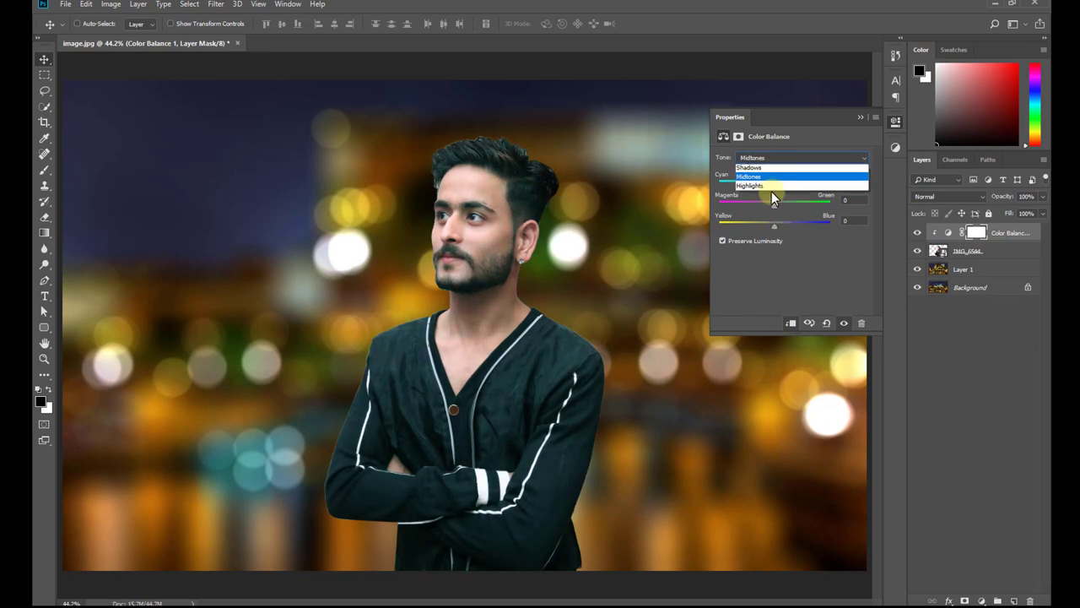
left_click(784, 228)
left_click_drag(775, 225, 765, 226)
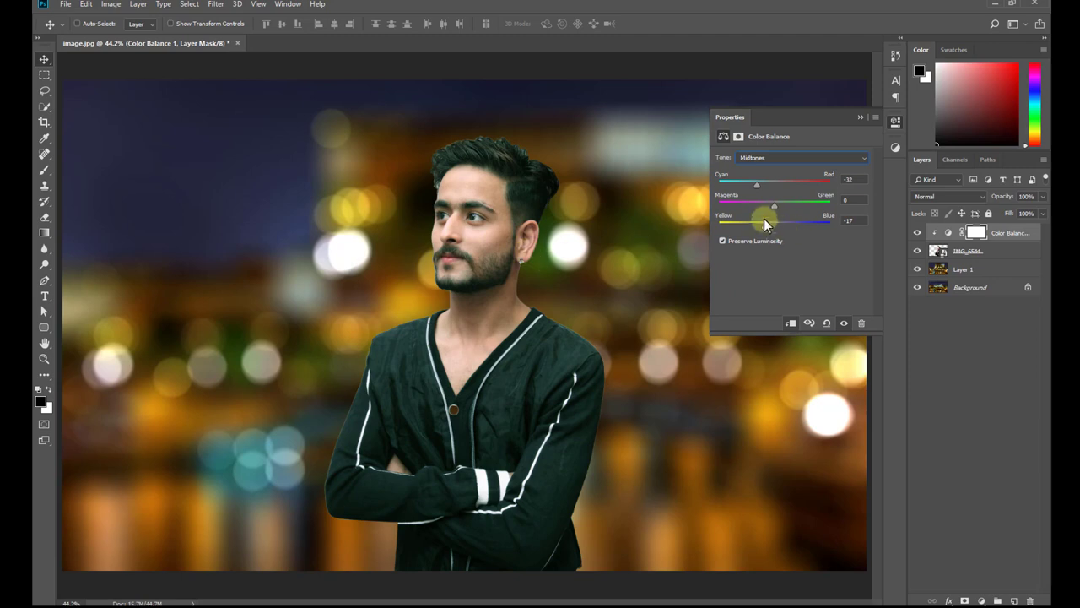
left_click_drag(773, 203, 769, 204)
left_click_drag(764, 225, 763, 226)
Step: Set the Color Balance shadows to +13/+1/-11
left_click(781, 157)
left_click(782, 167)
mouse_move(772, 222)
left_mouse_down()
mouse_move(760, 225)
mouse_move(787, 204)
mouse_move(782, 183)
left_mouse_up()
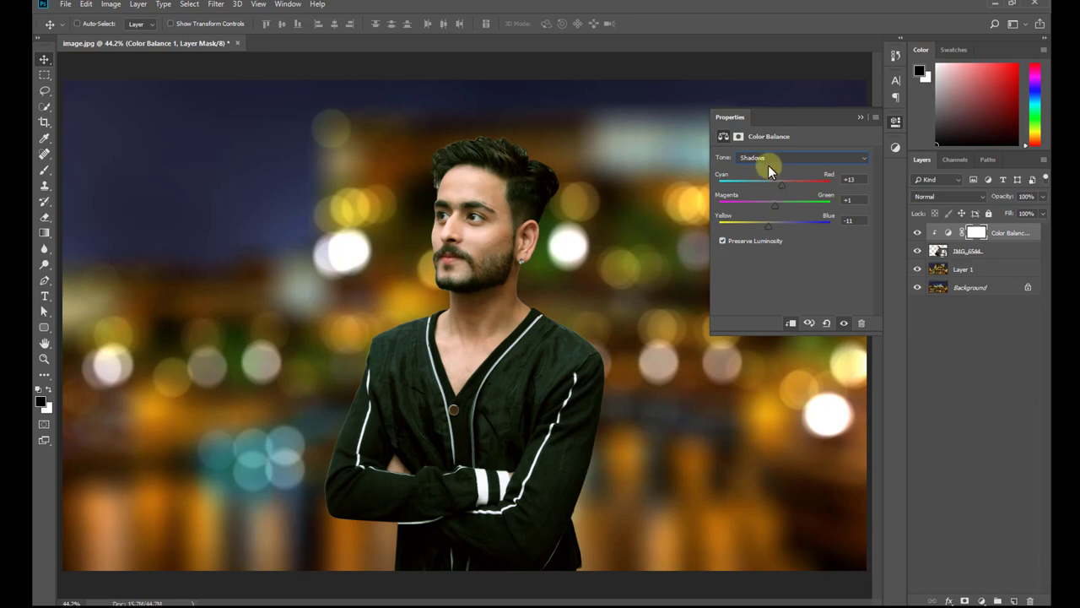
Step: Set the Color Balance highlights to +9/+13/-1
left_click(768, 158)
left_click(781, 187)
left_click_drag(768, 227, 764, 224)
mouse_move(767, 185)
left_mouse_down()
mouse_move(779, 187)
mouse_move(783, 211)
left_mouse_up()
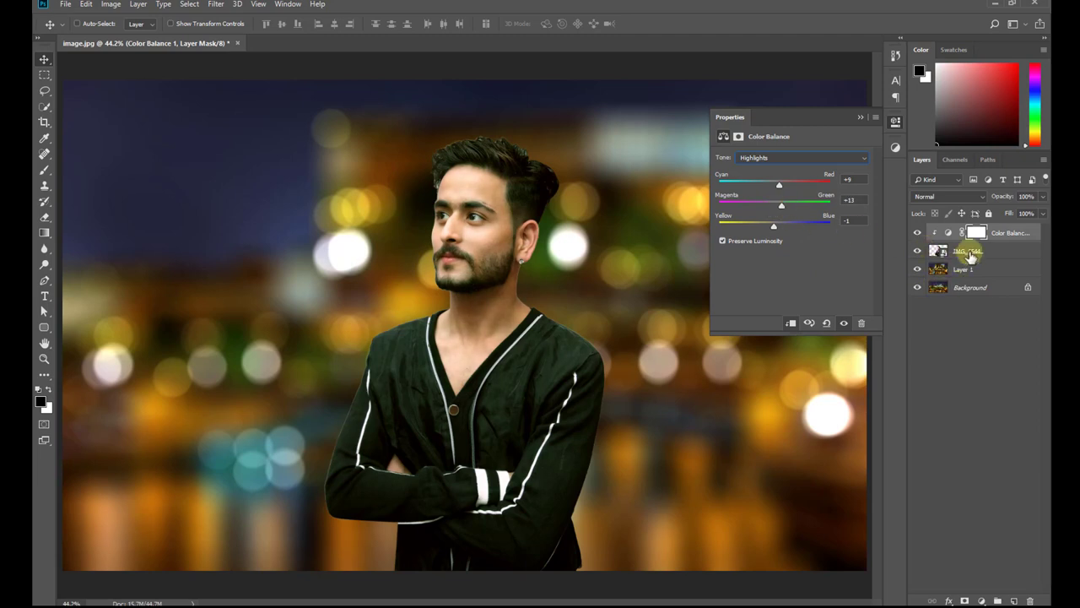
Step: Toggle the Color Balance layer off and on to compare, then close its properties
left_click(963, 252)
left_click(928, 238)
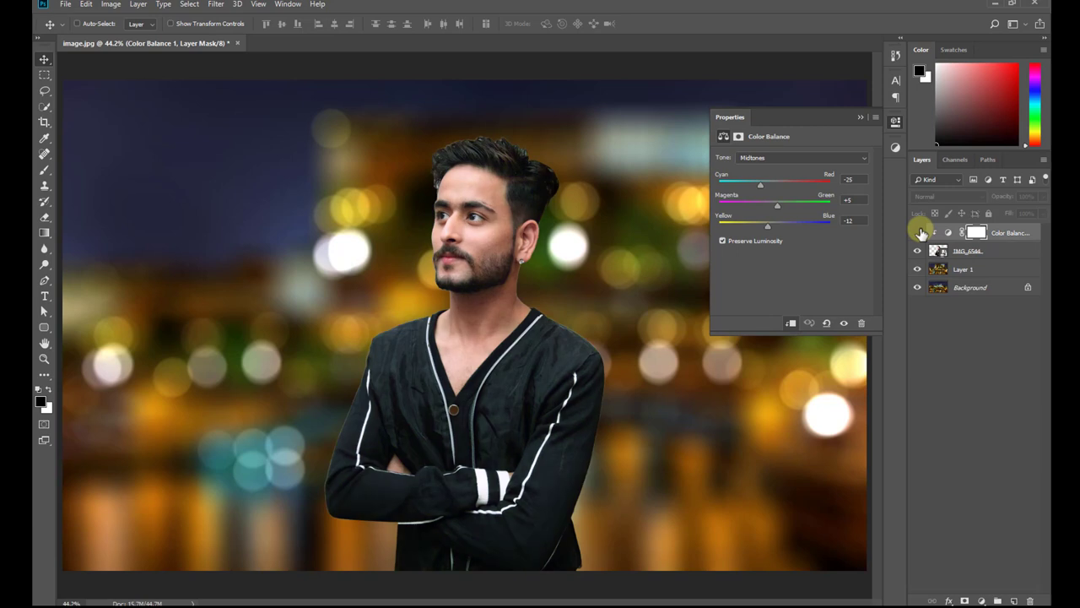
left_click(919, 233)
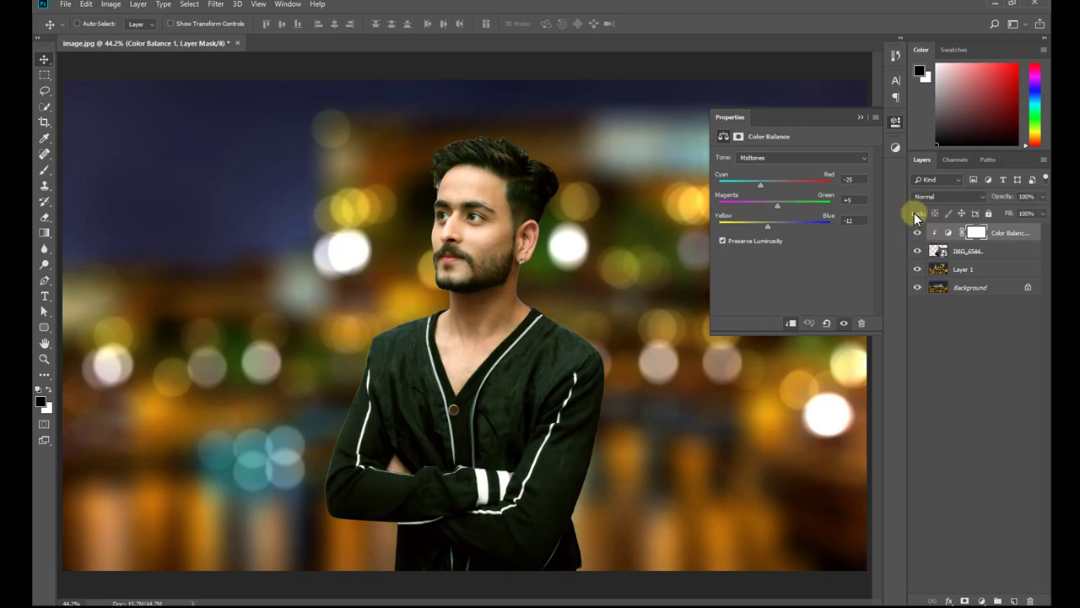
left_click(861, 117)
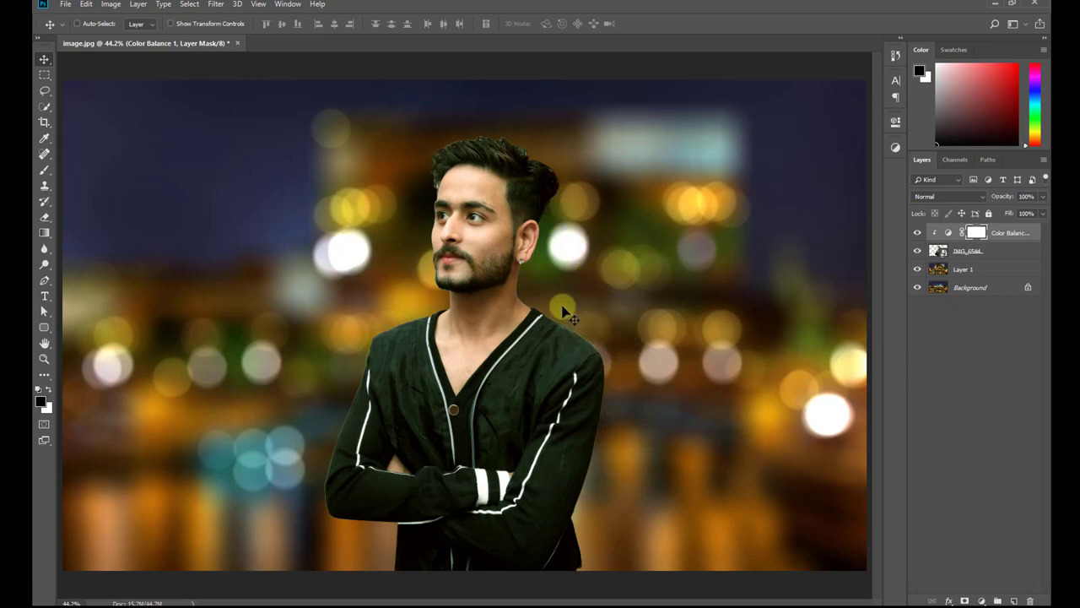
Step: Add Layer 2 clipped to IMG_6544 and set a soft Brush to 25% opacity
left_click(979, 251)
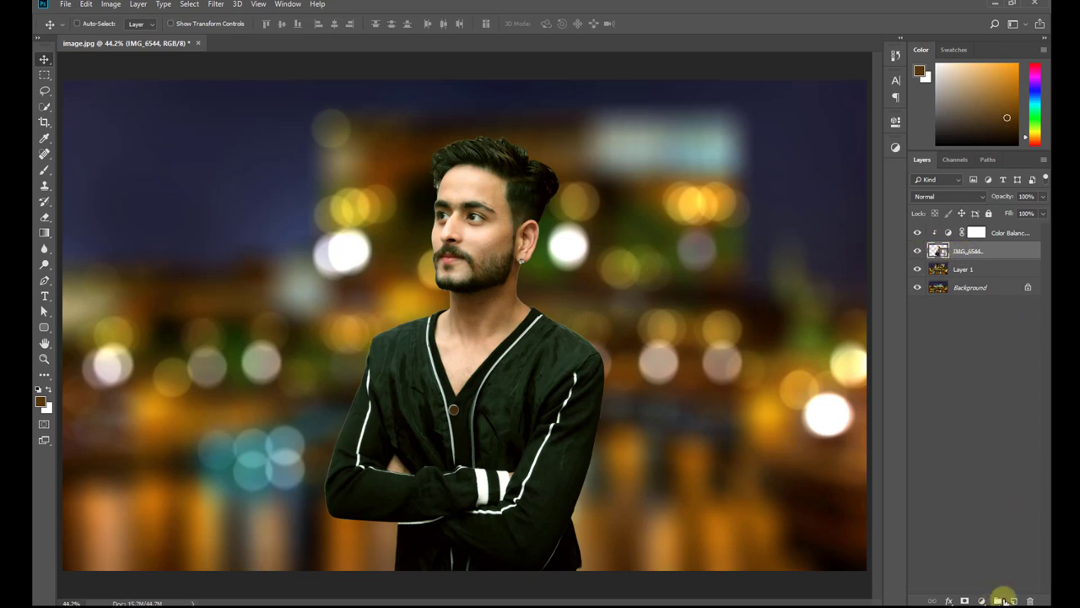
left_click(1015, 600)
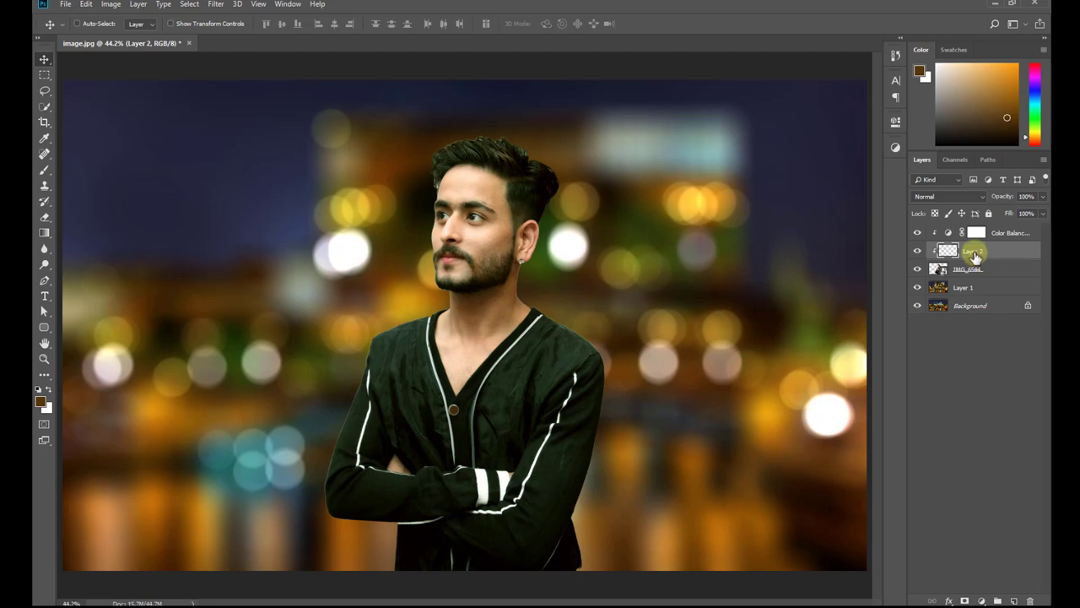
left_click(45, 172)
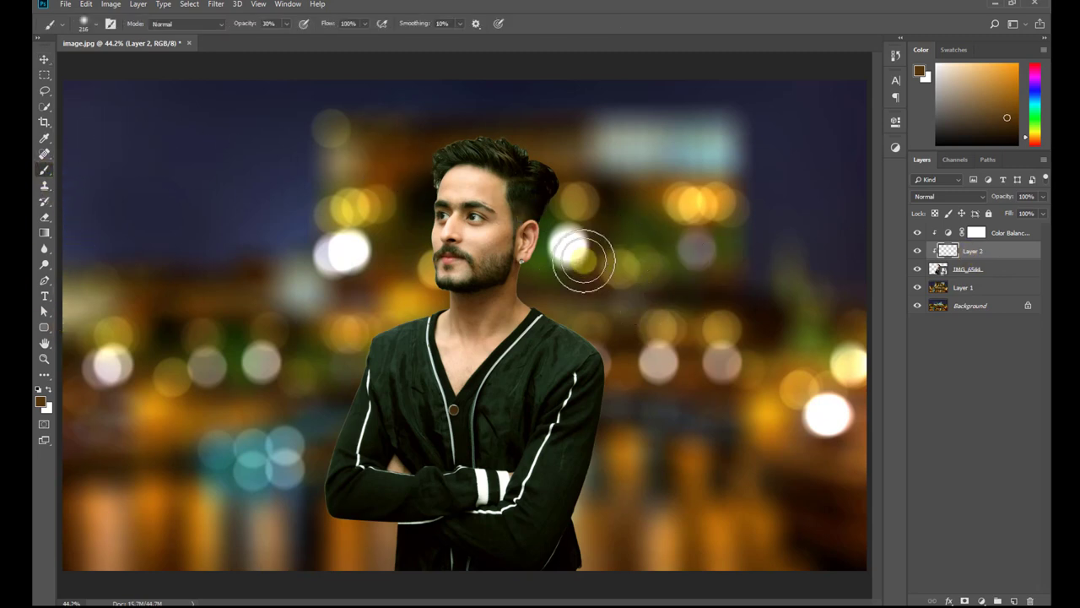
left_click(268, 23)
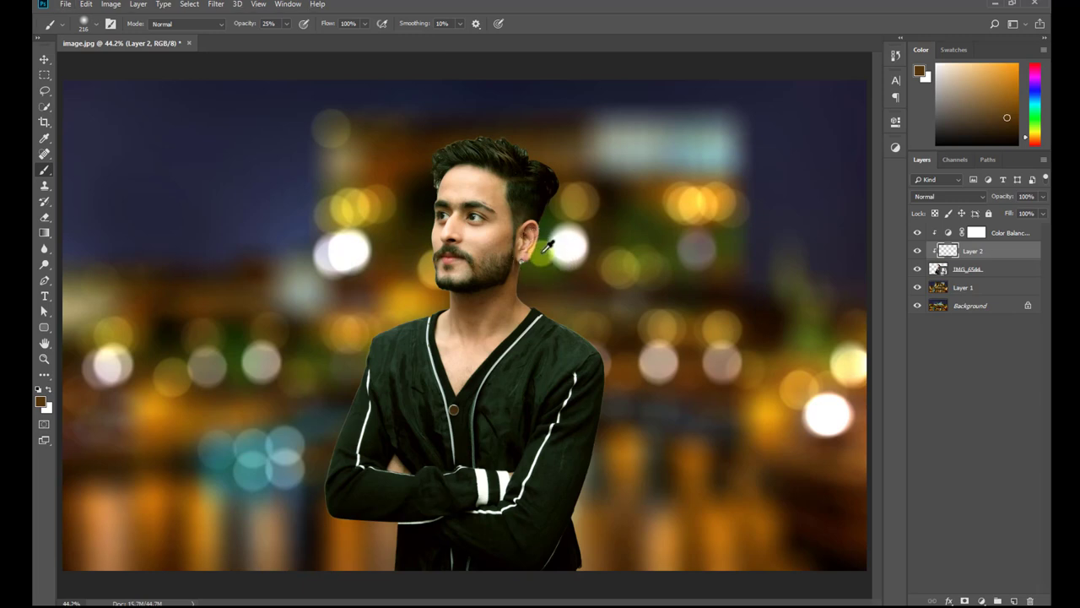
Step: Sample warm yellow and brown tones from the city lights around the man
left_click(544, 249, "alt")
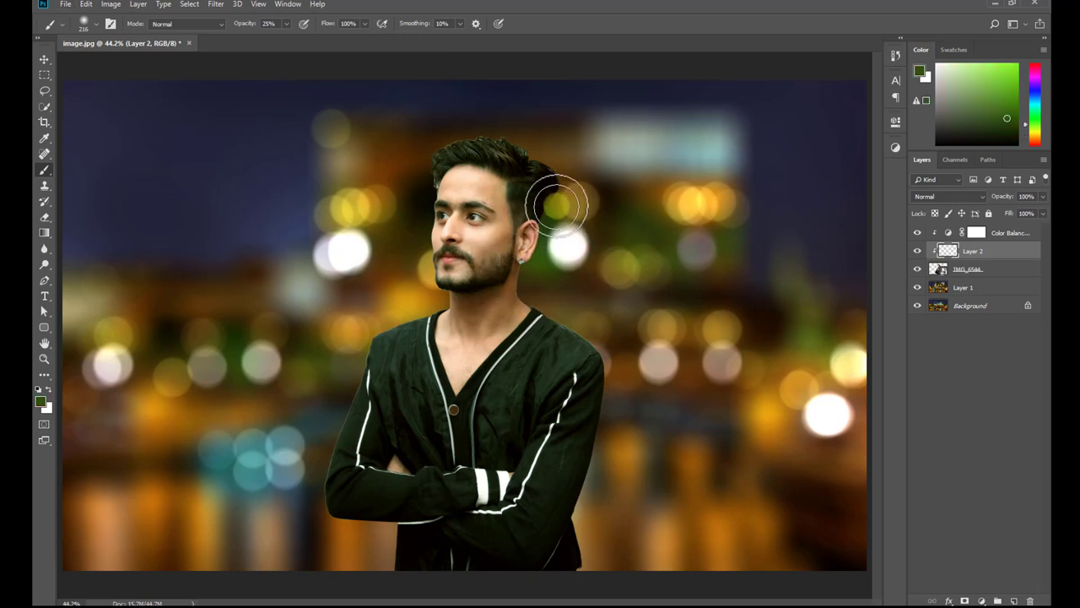
left_click_drag(560, 200, 545, 217)
key("ctrl+z")
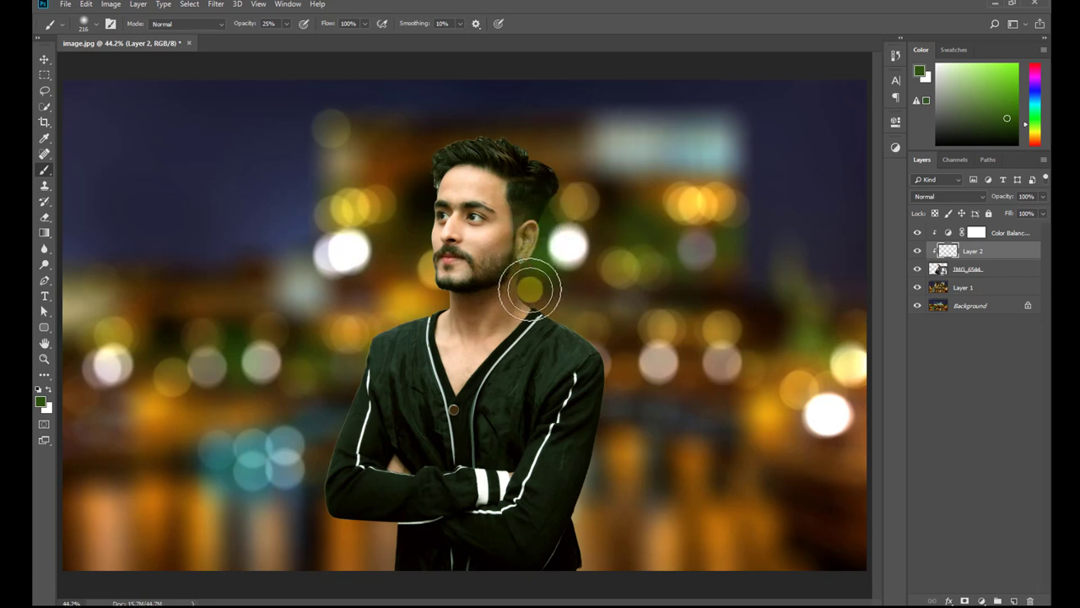
left_click(554, 296)
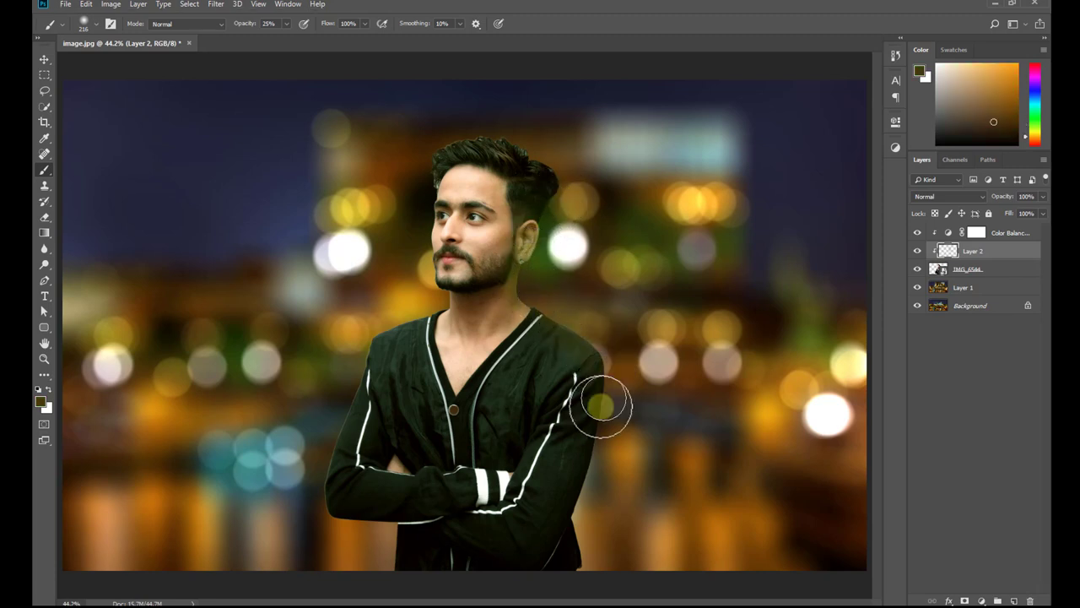
left_click(616, 379, "alt")
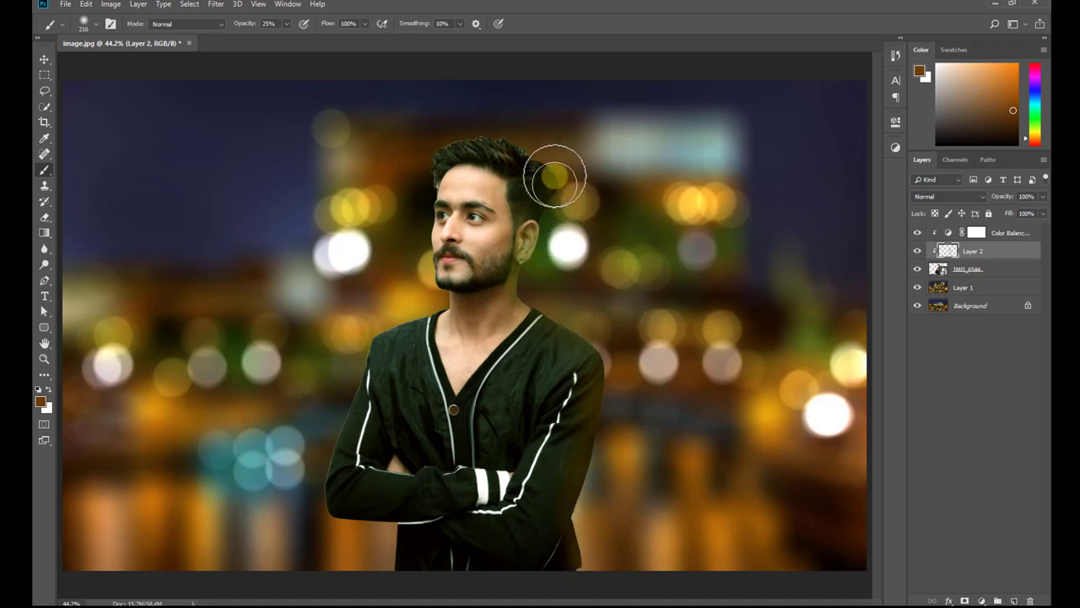
left_click(531, 135, "alt")
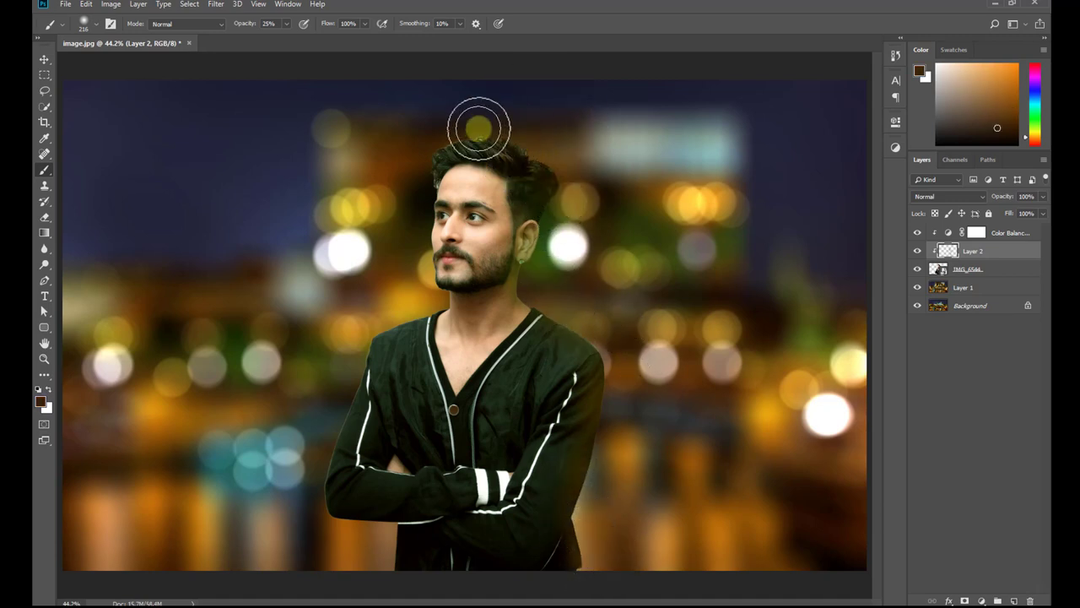
left_click(409, 164, "alt")
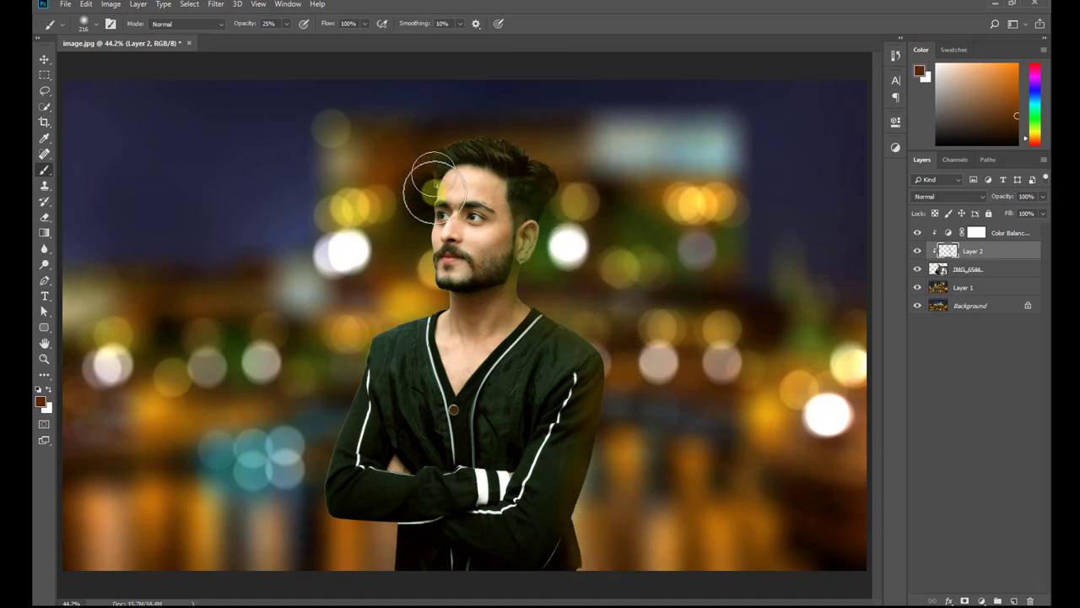
left_click(415, 303, "alt")
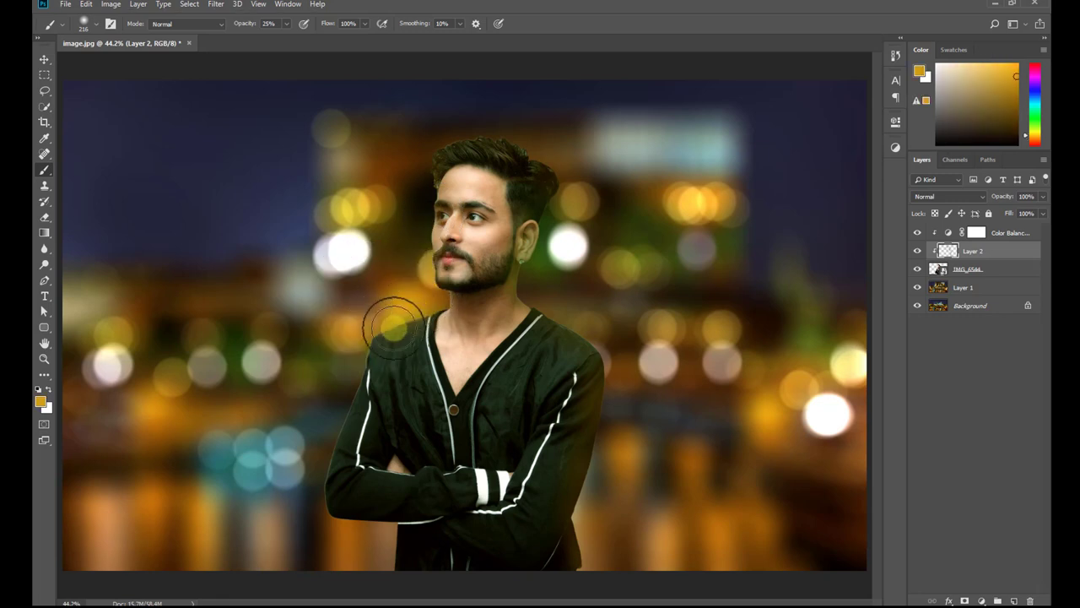
Step: Paint yellow glow along the left shoulder and arm, hair outline, and neck down the right arm
mouse_move(394, 321)
left_mouse_down()
mouse_move(366, 338)
mouse_move(328, 420)
mouse_move(319, 479)
mouse_move(362, 525)
left_mouse_up()
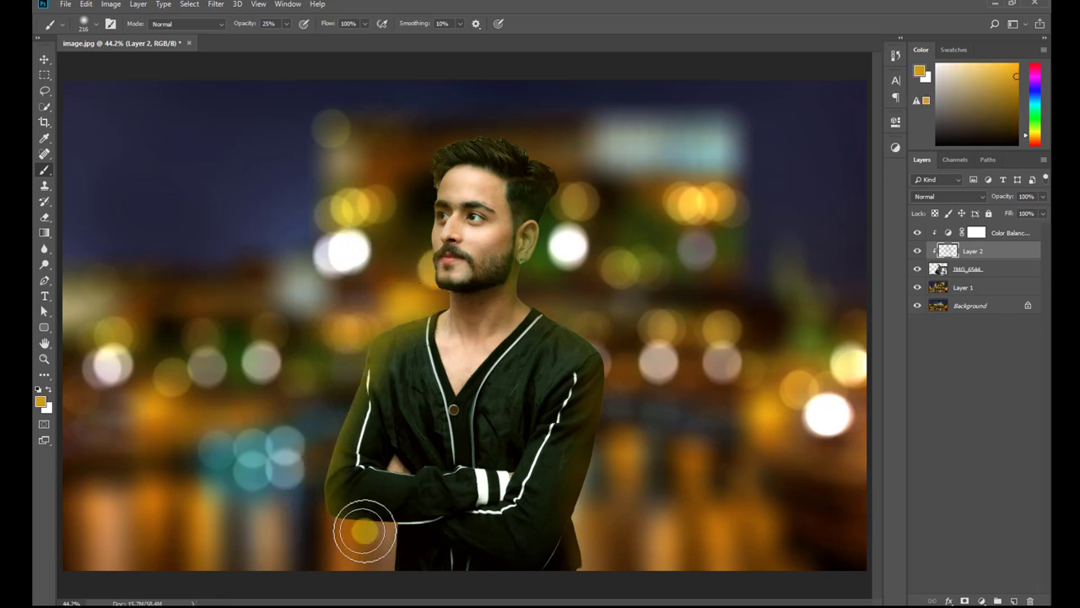
mouse_move(378, 576)
left_mouse_down()
mouse_move(337, 519)
mouse_move(329, 477)
left_mouse_up()
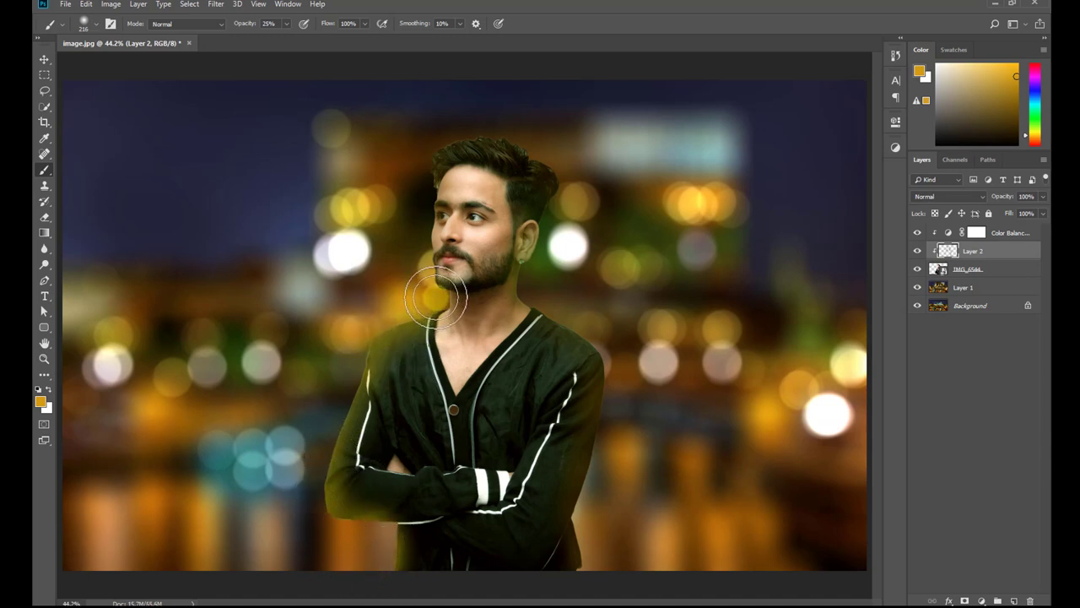
left_click_drag(429, 140, 567, 200)
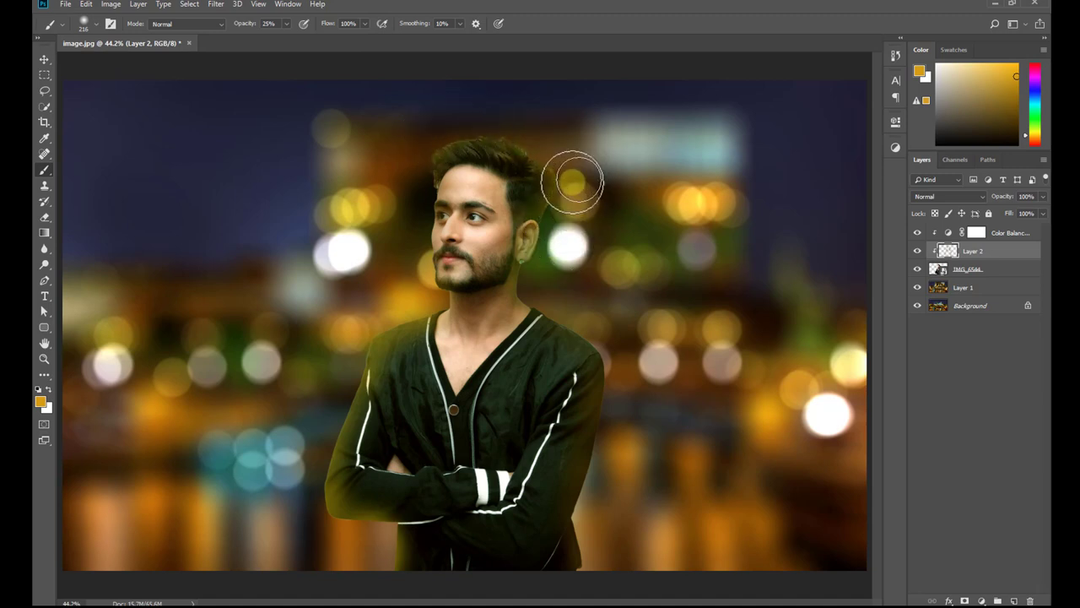
mouse_move(567, 200)
left_mouse_down()
mouse_move(618, 447)
mouse_move(596, 560)
left_mouse_up()
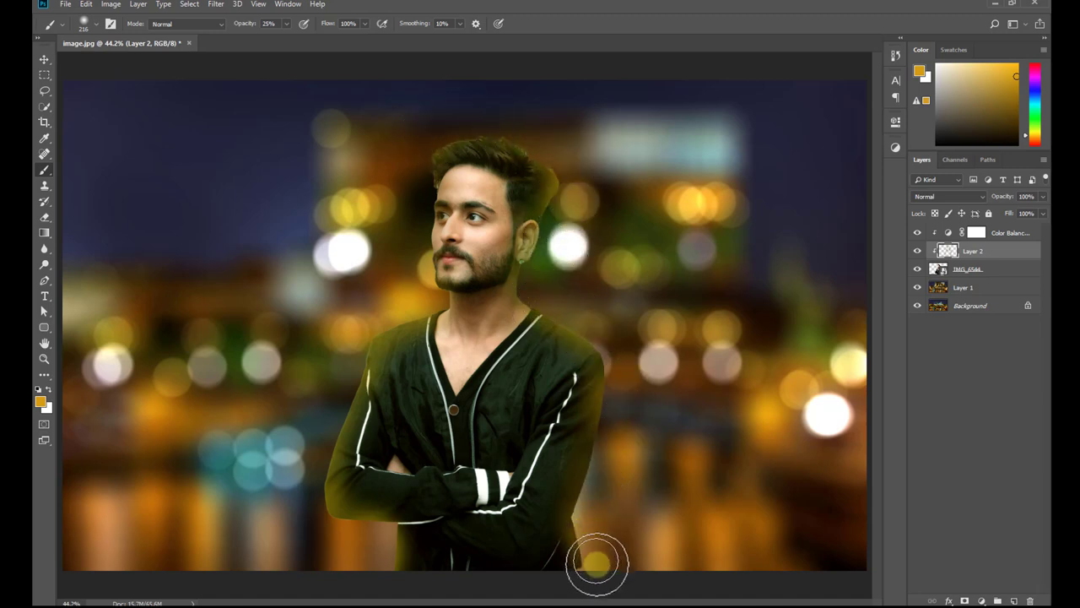
Step: Set Layer 2's glow to Screen blend mode at 40% opacity
left_click(44, 59)
left_click(931, 198)
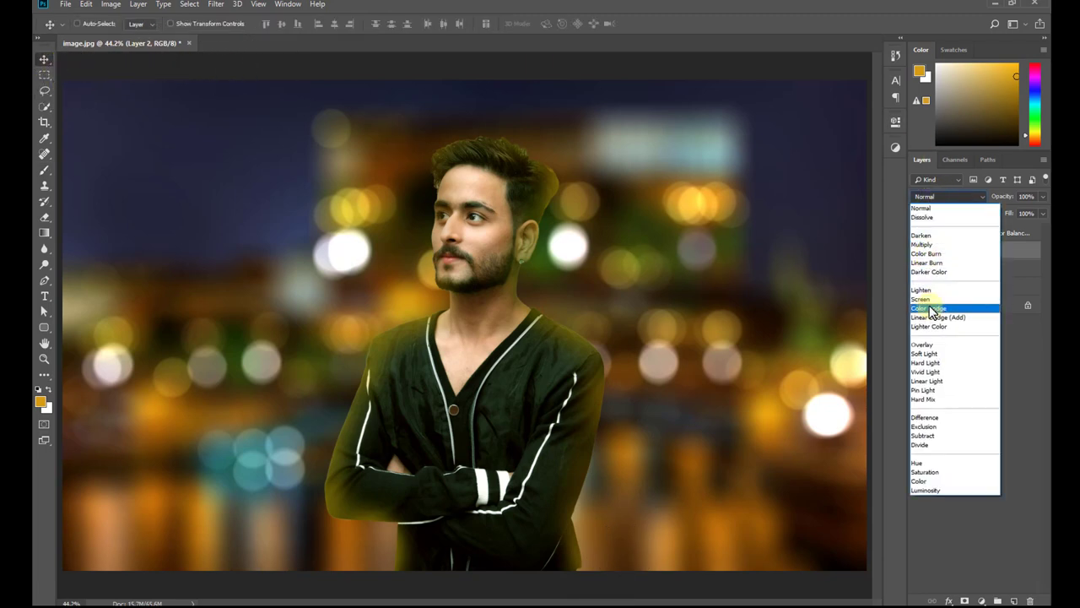
left_click(934, 300)
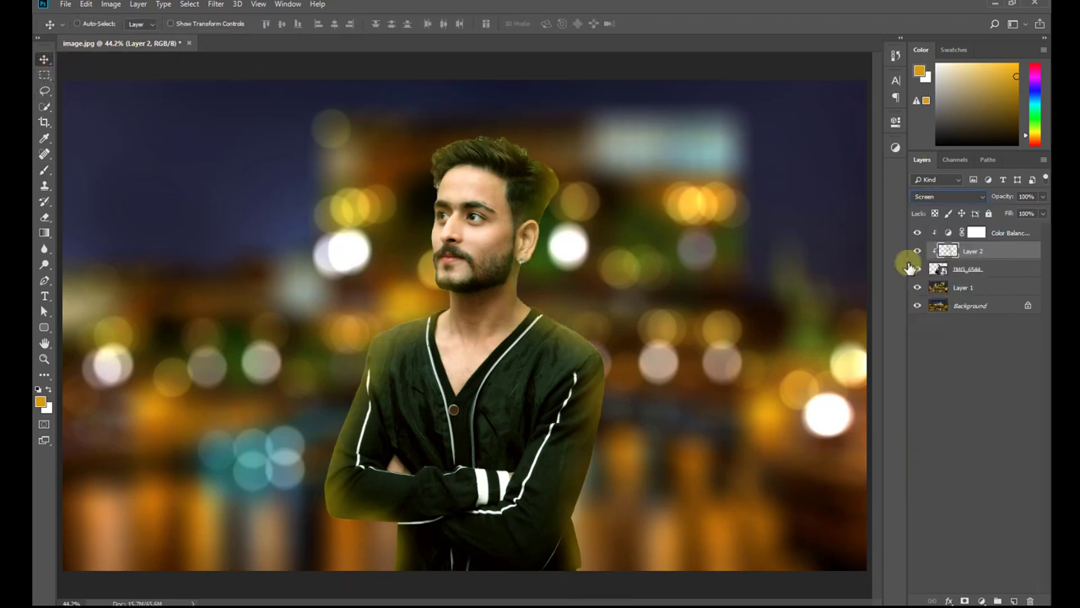
left_click(918, 254)
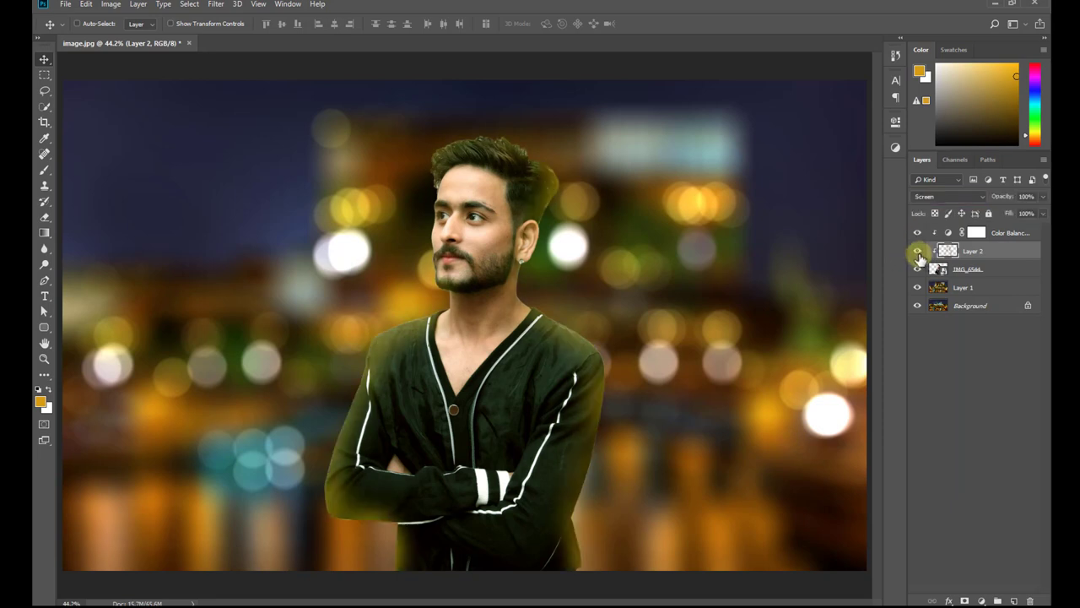
left_click(1043, 199)
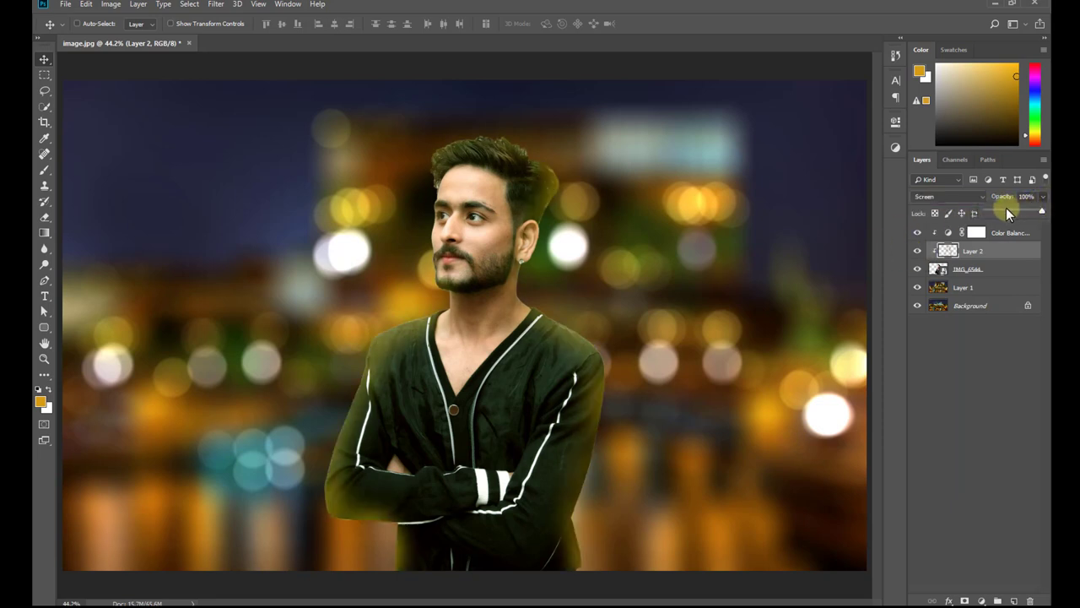
mouse_move(1009, 215)
left_mouse_down()
mouse_move(990, 215)
mouse_move(1007, 216)
left_mouse_up()
left_click(1025, 196)
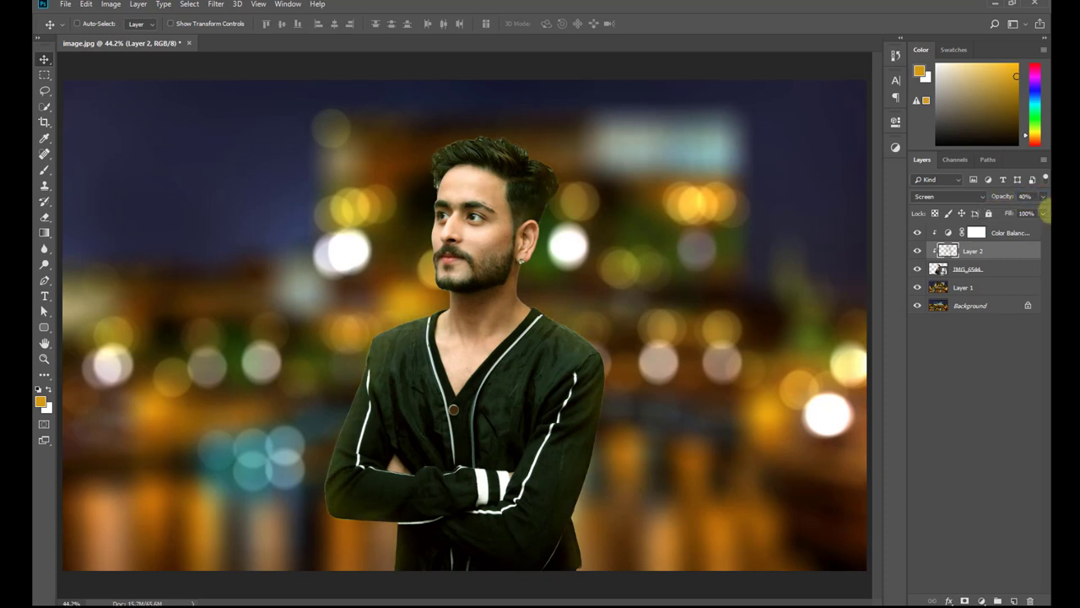
Step: Toggle Layer 2's visibility off and on to compare the softened rim light
left_click_drag(932, 252, 935, 265)
left_click(917, 251)
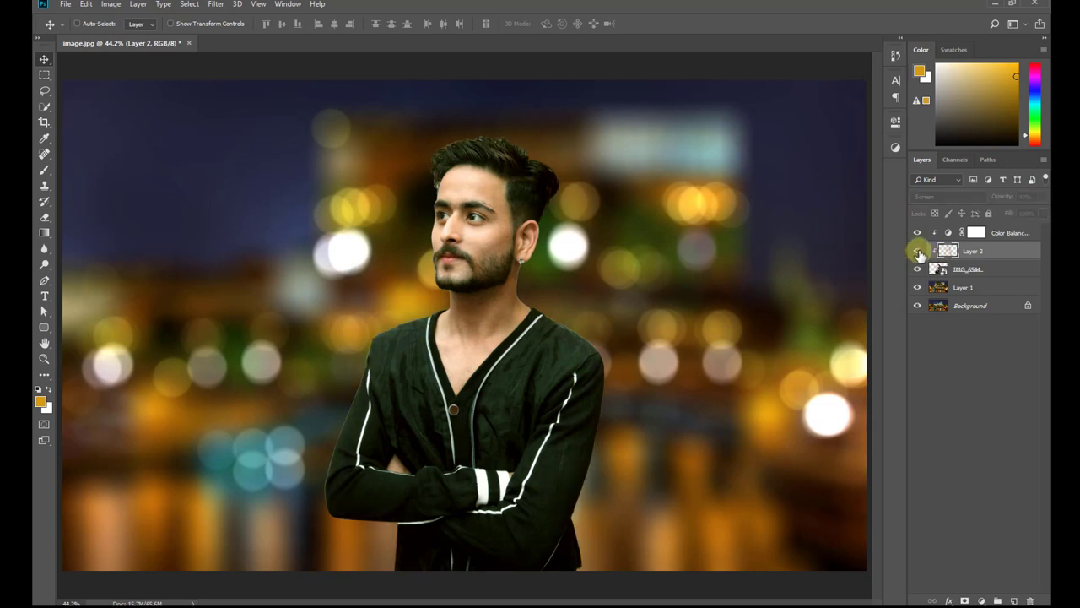
left_click(918, 251)
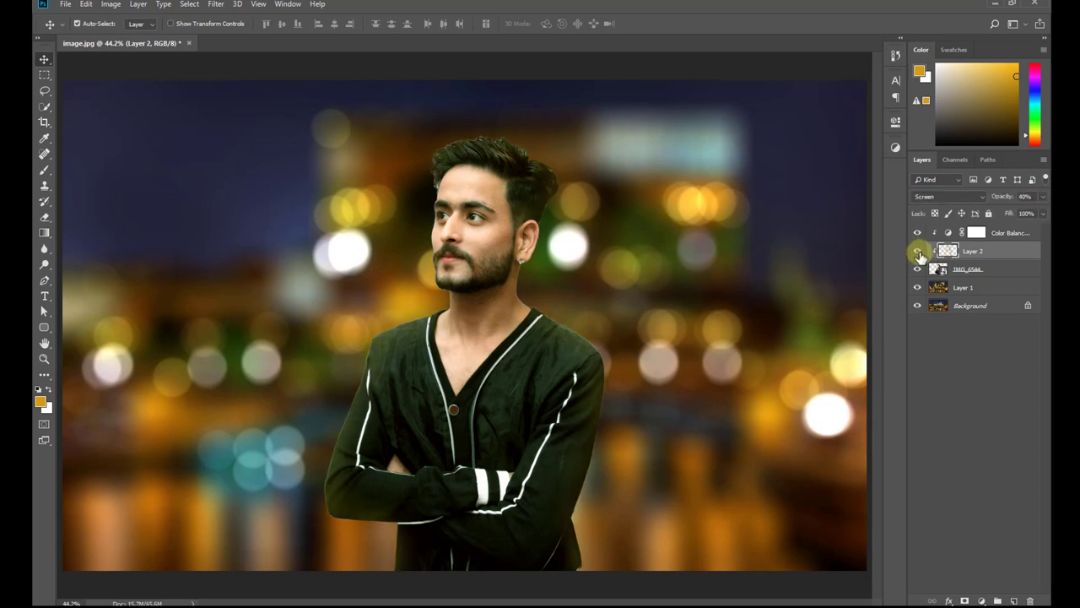
scroll(604, 275, "down", 3)
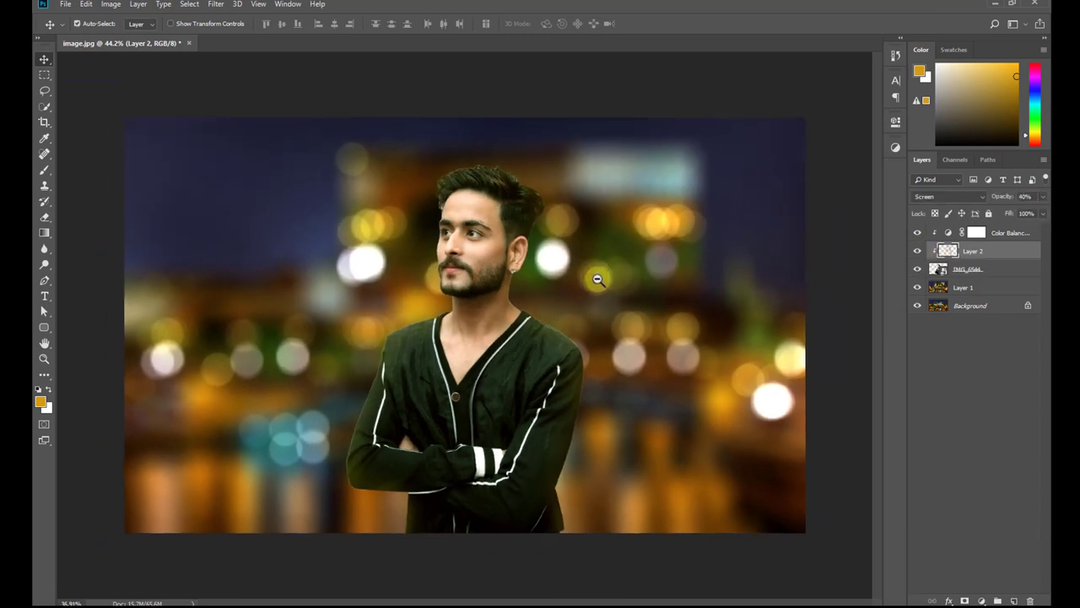
scroll(599, 278, "up", 1)
scroll(627, 258, "up", 1)
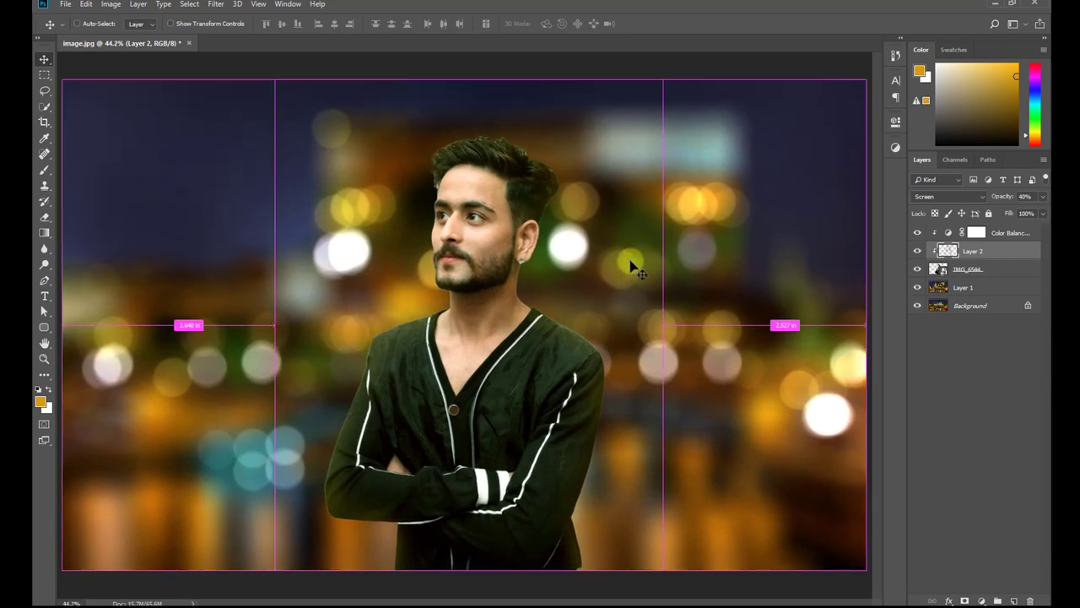